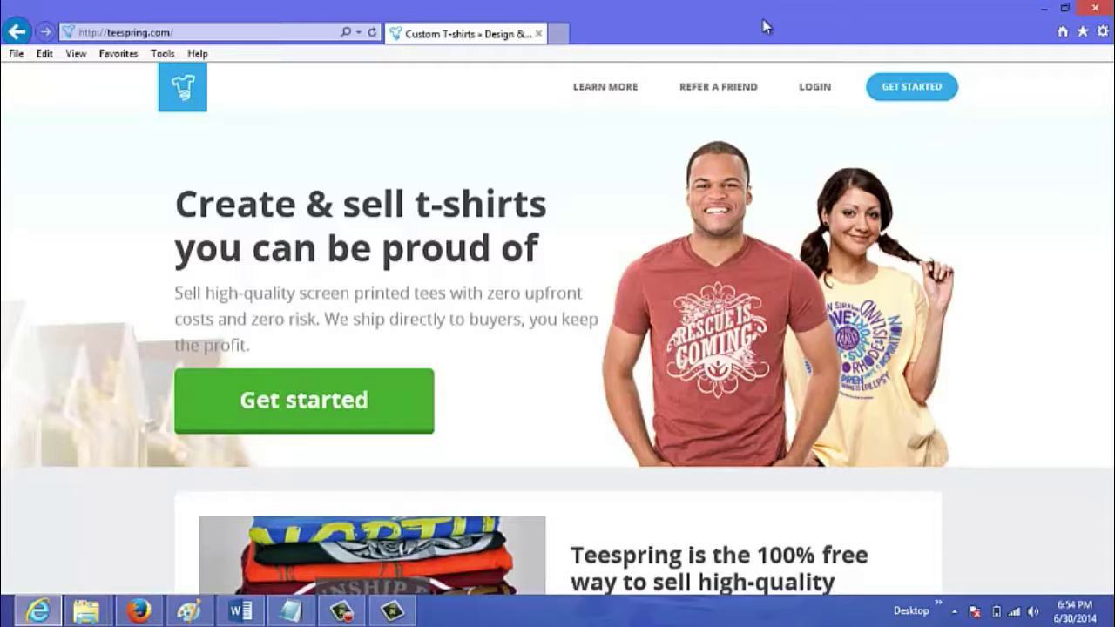
Start a new design, try Long Sleeved ($7.50) and Hoodie ($18.39), then return to Basic Tees ($5.75)
click(906, 94)
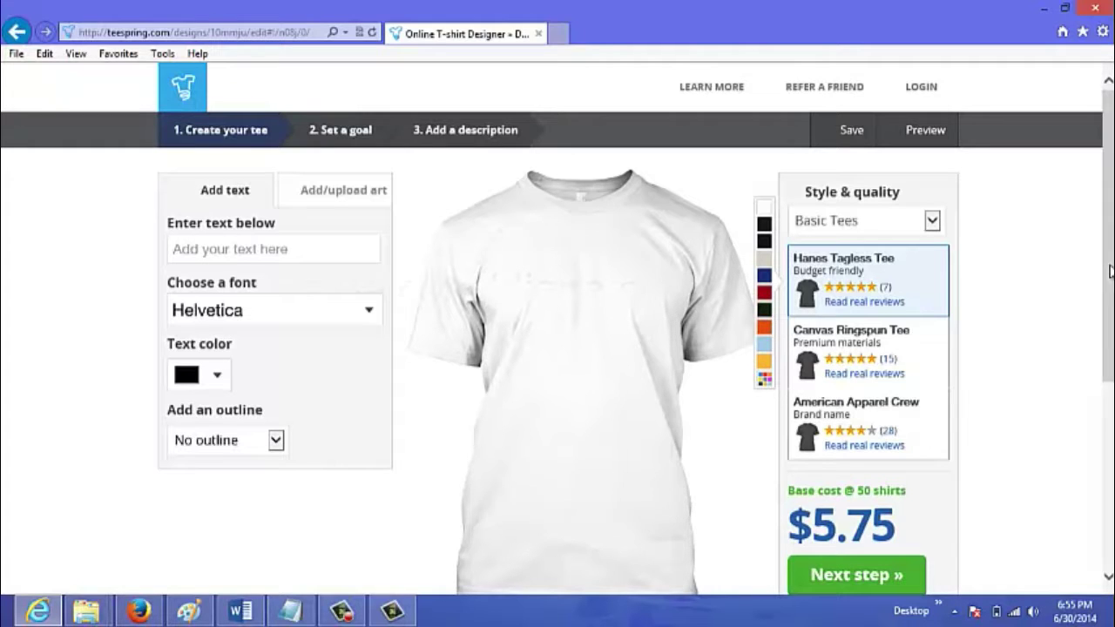
scroll(1108, 279, down, 1)
scroll(1109, 279, up, 1)
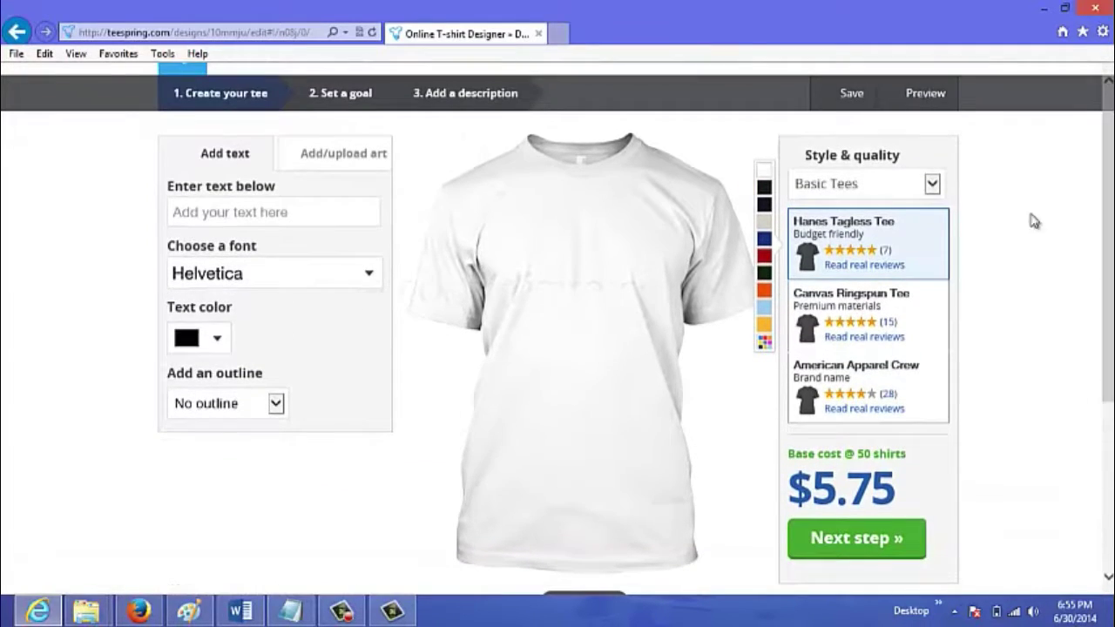
click(932, 185)
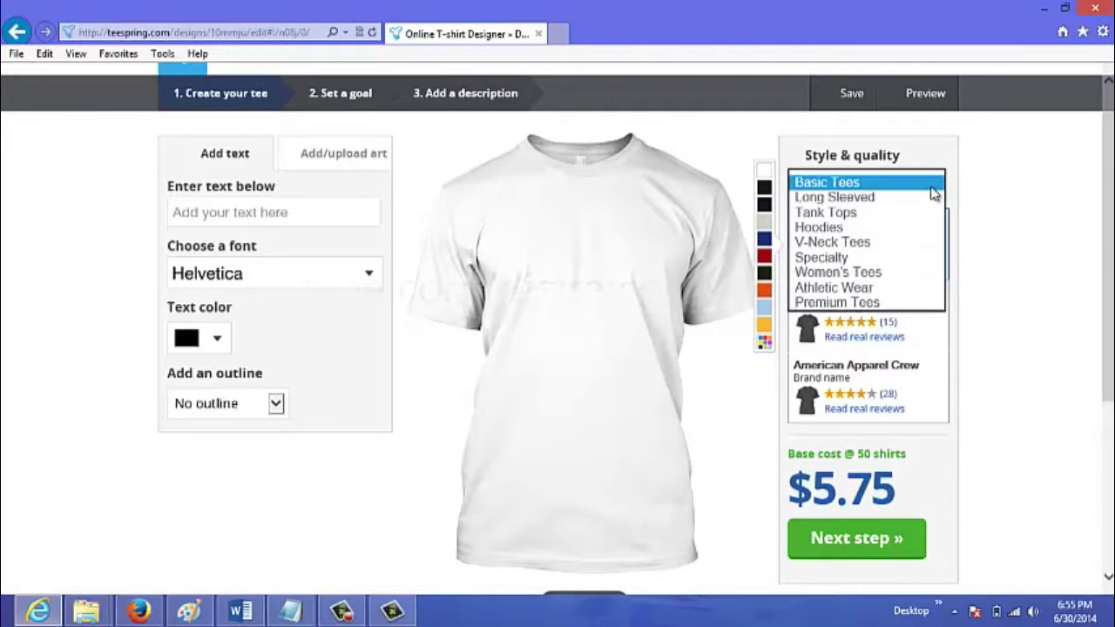
click(860, 195)
click(933, 184)
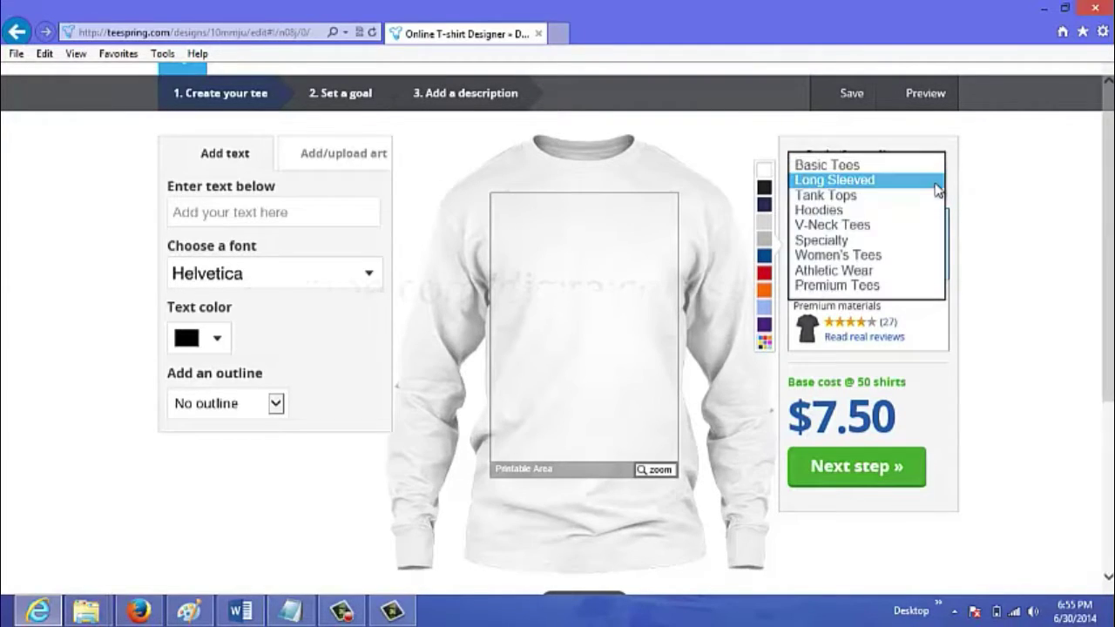
click(857, 210)
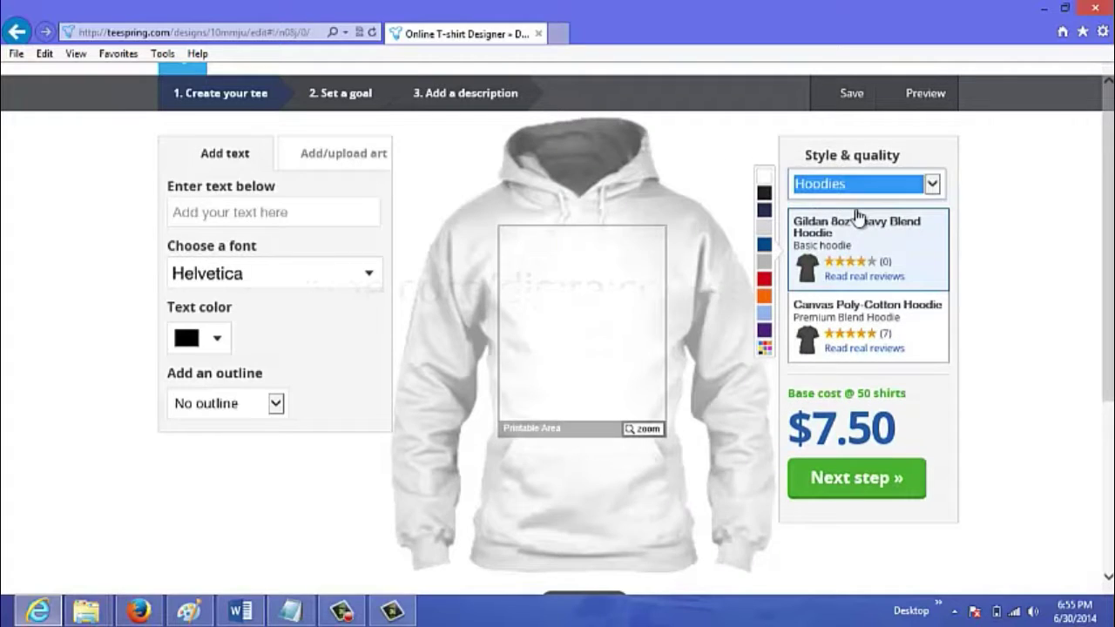
click(932, 186)
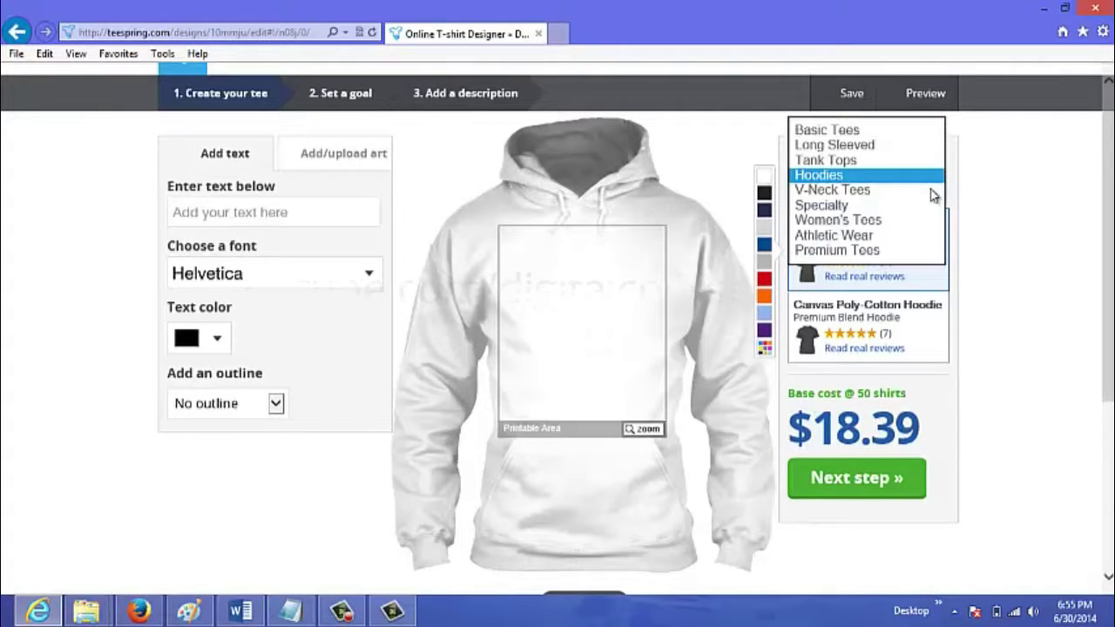
click(849, 131)
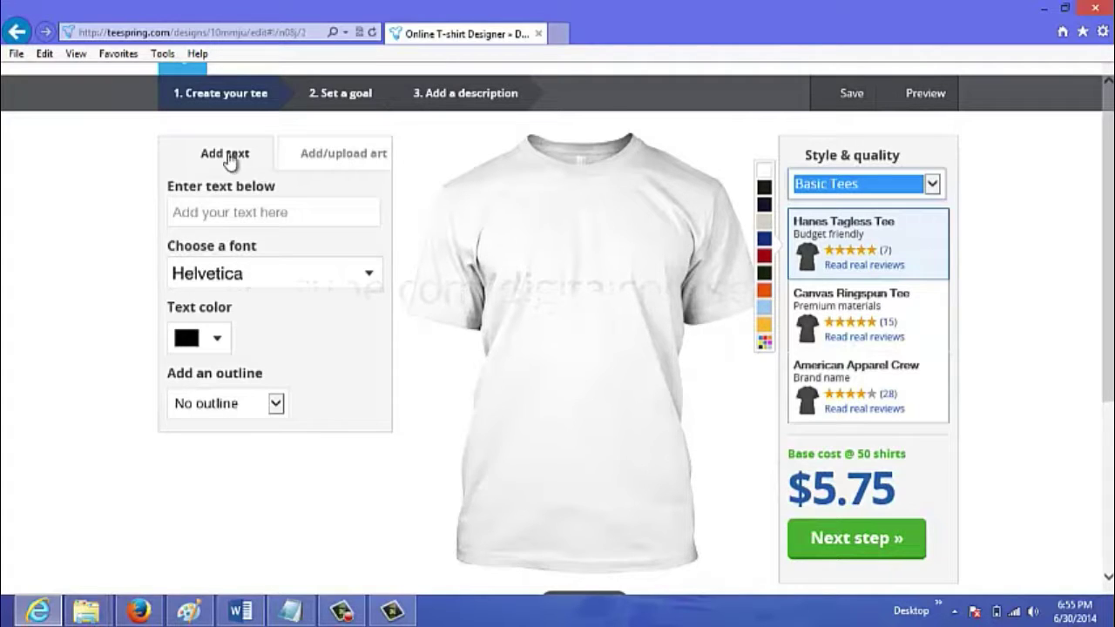
Place the black Tea Pot Icon from the Food & Drink art library on the tee
click(217, 215)
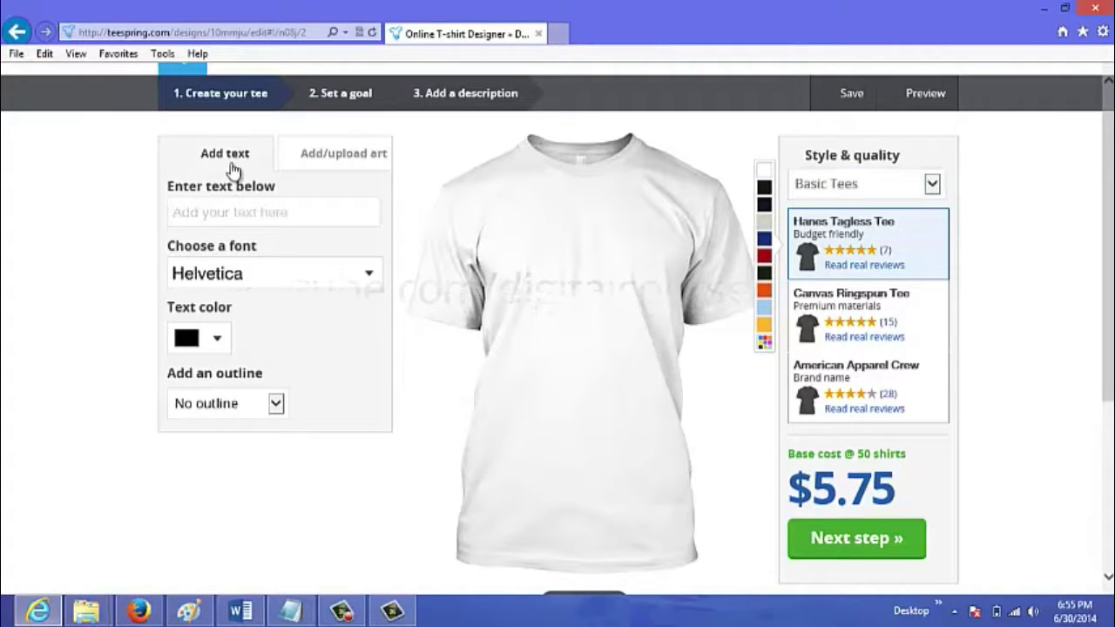
click(342, 162)
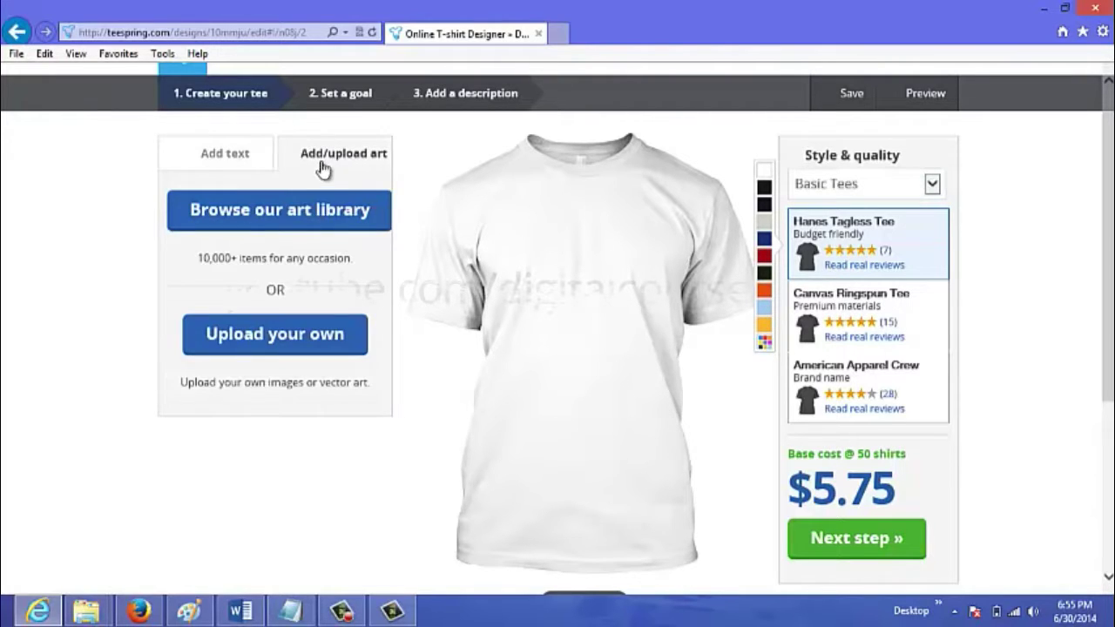
click(289, 224)
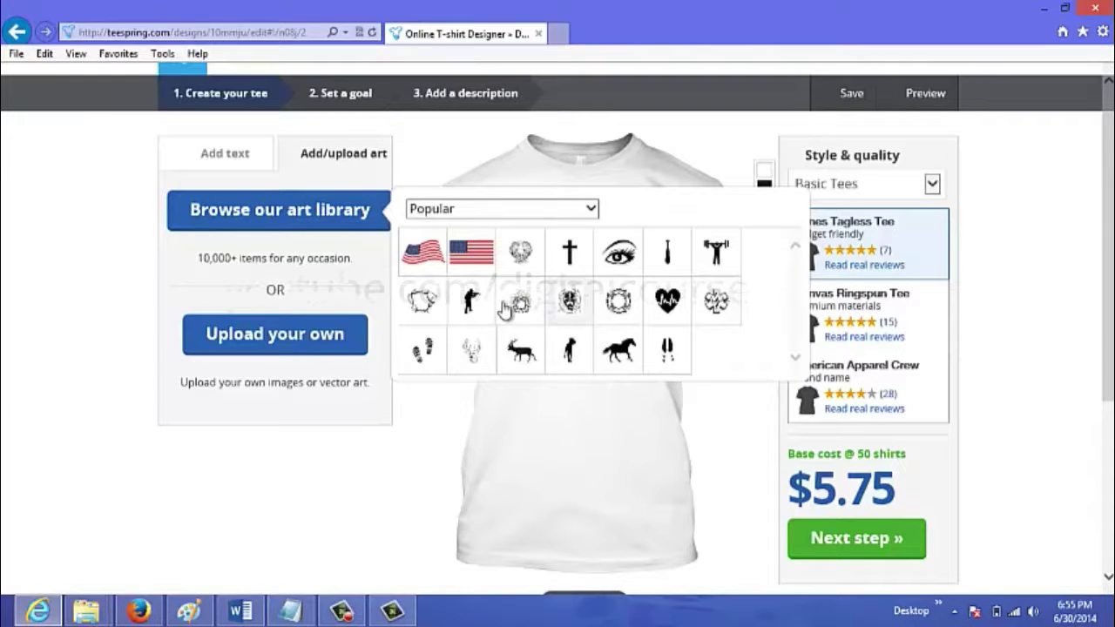
click(591, 210)
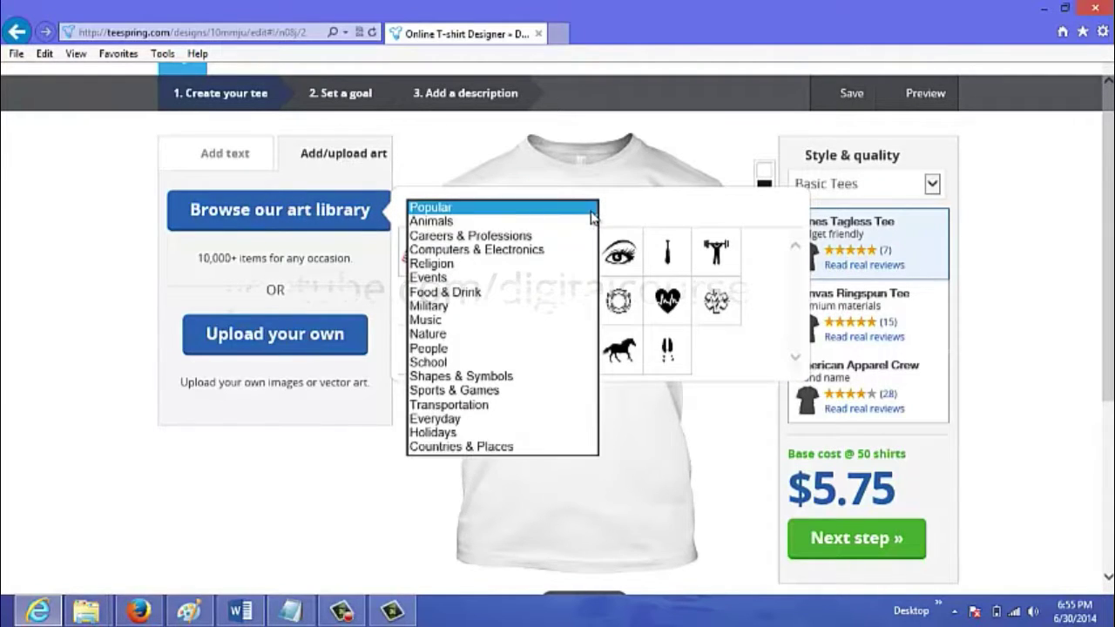
click(482, 296)
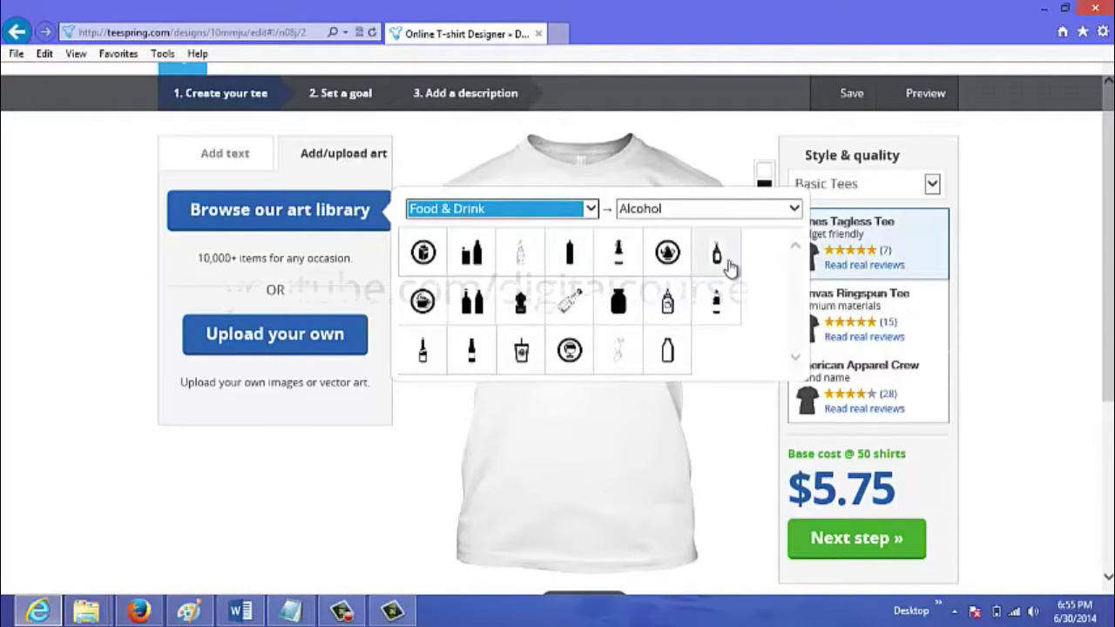
click(667, 252)
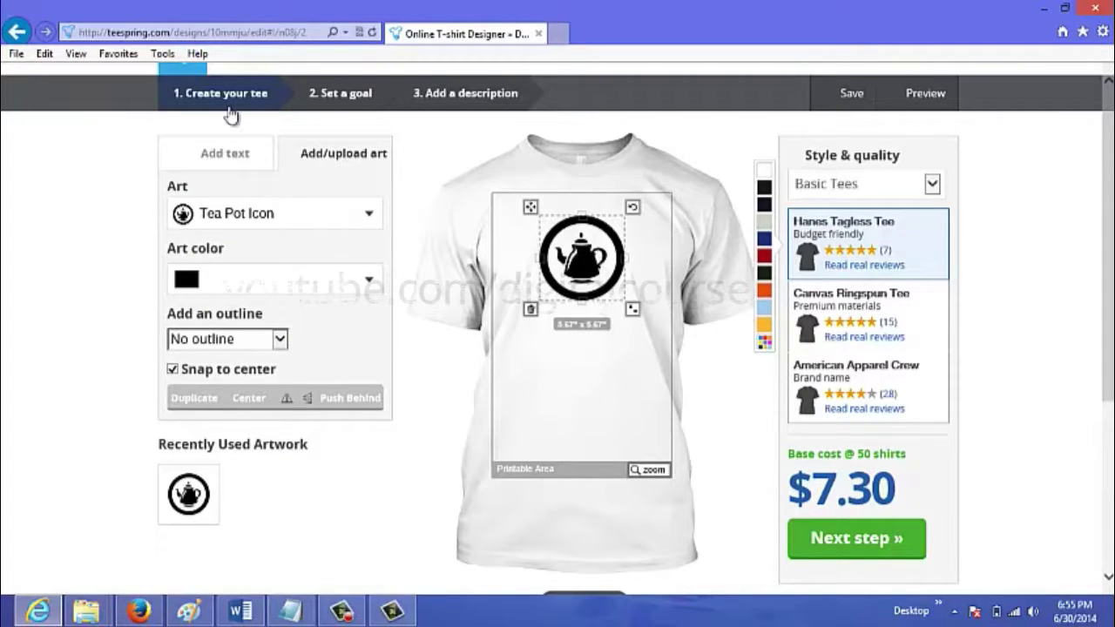
Deselect the teapot artwork and bring up the Add text options
click(327, 161)
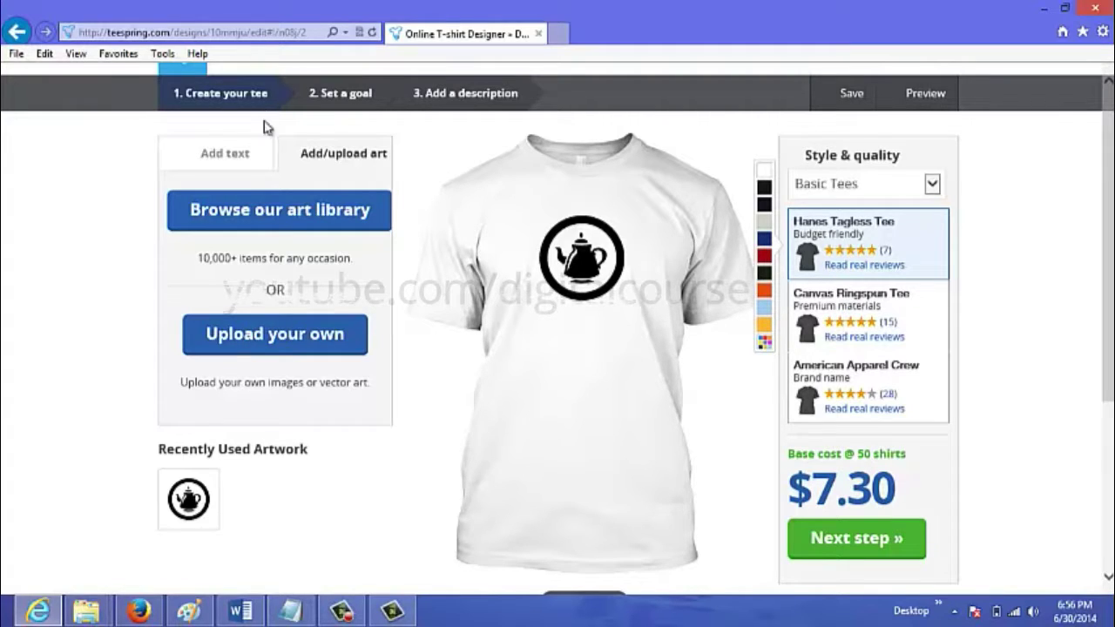
click(214, 155)
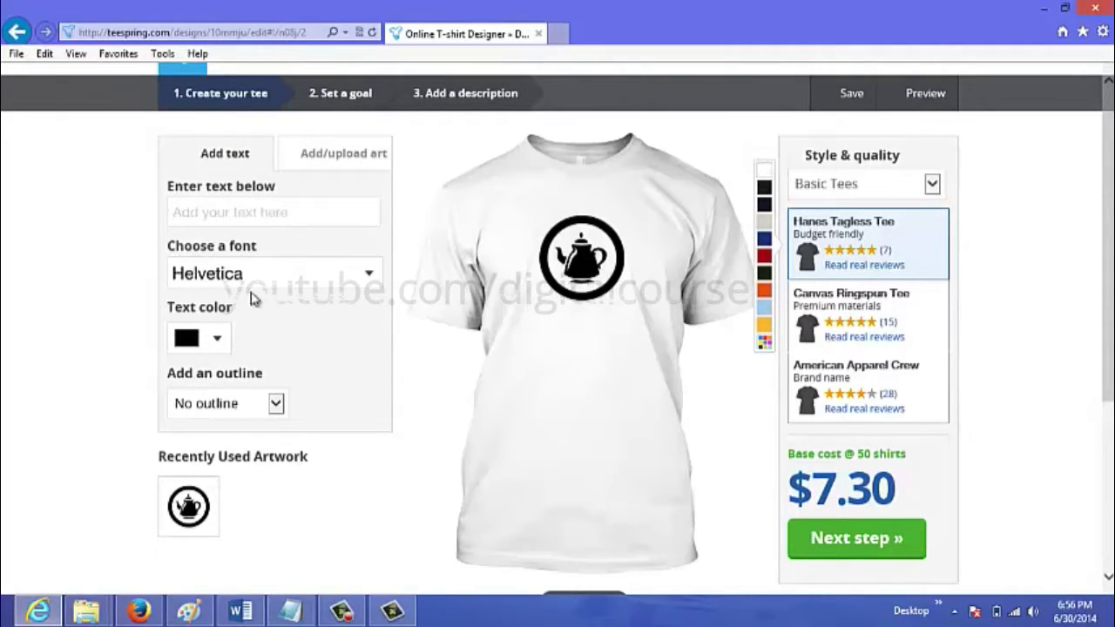
Make the shirt black, raising the base cost to $7.80
click(227, 203)
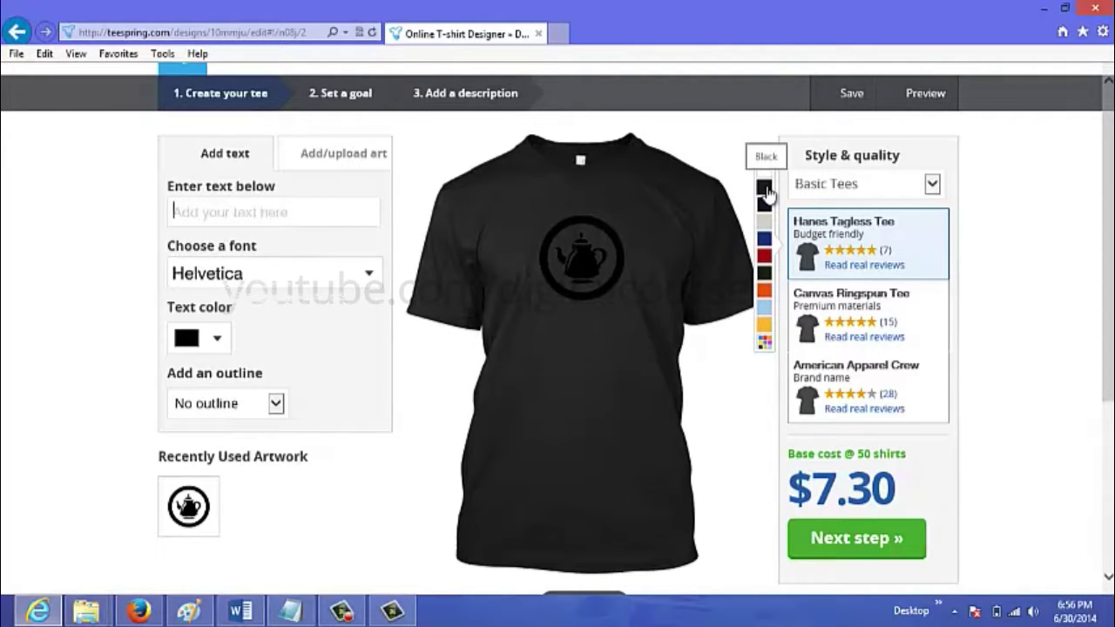
click(765, 189)
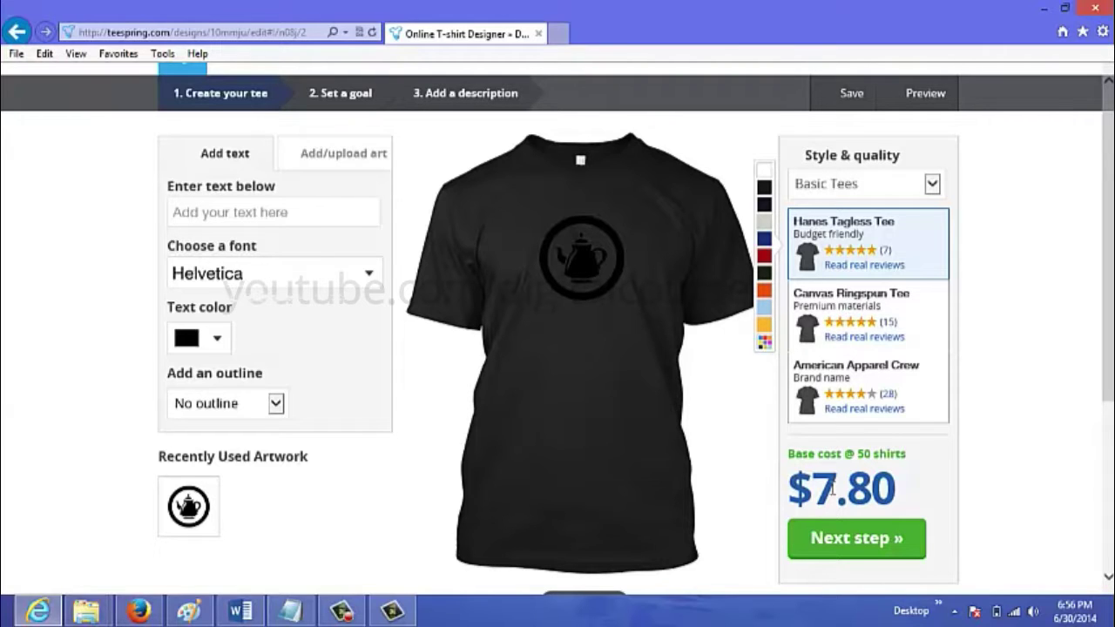
Add white Helvetica 'Awesome' text and position it centred just below the teapot
click(253, 209)
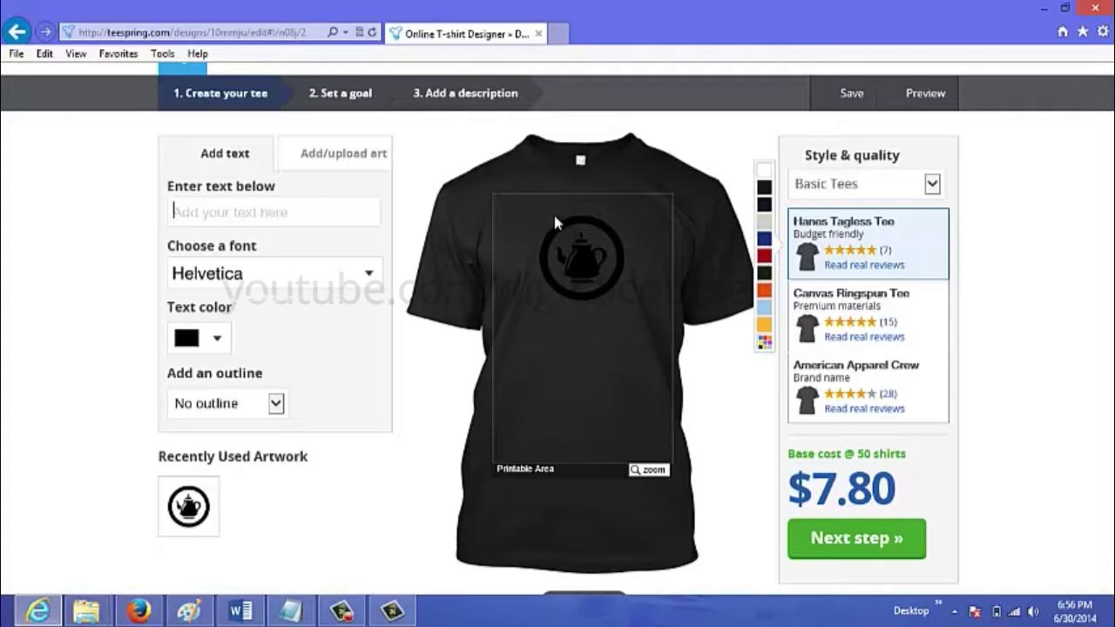
text(Awesome)
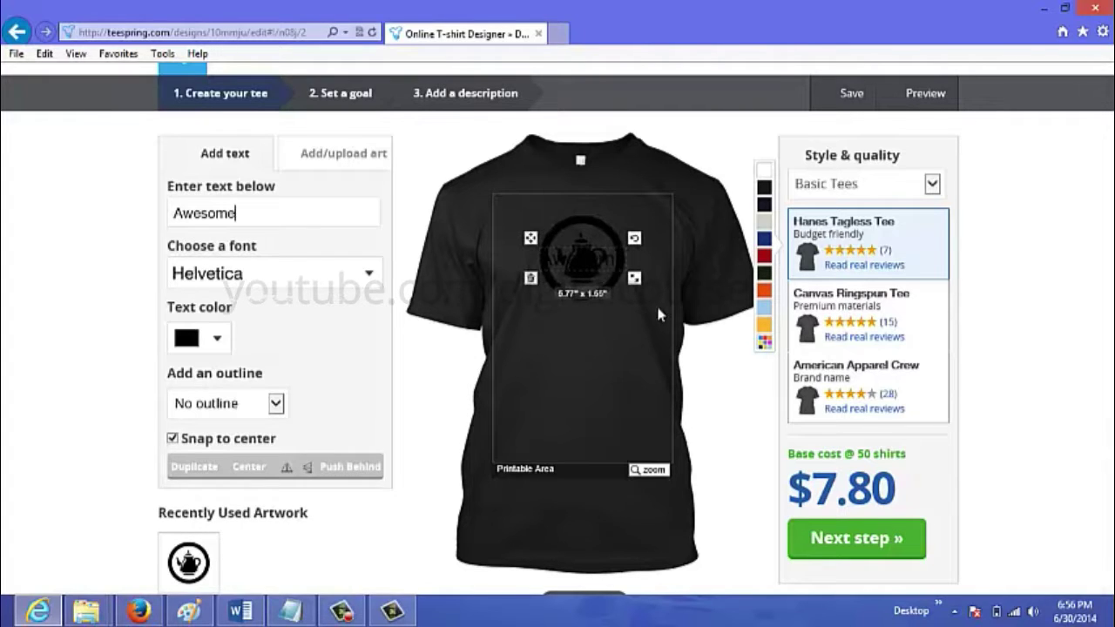
click(220, 340)
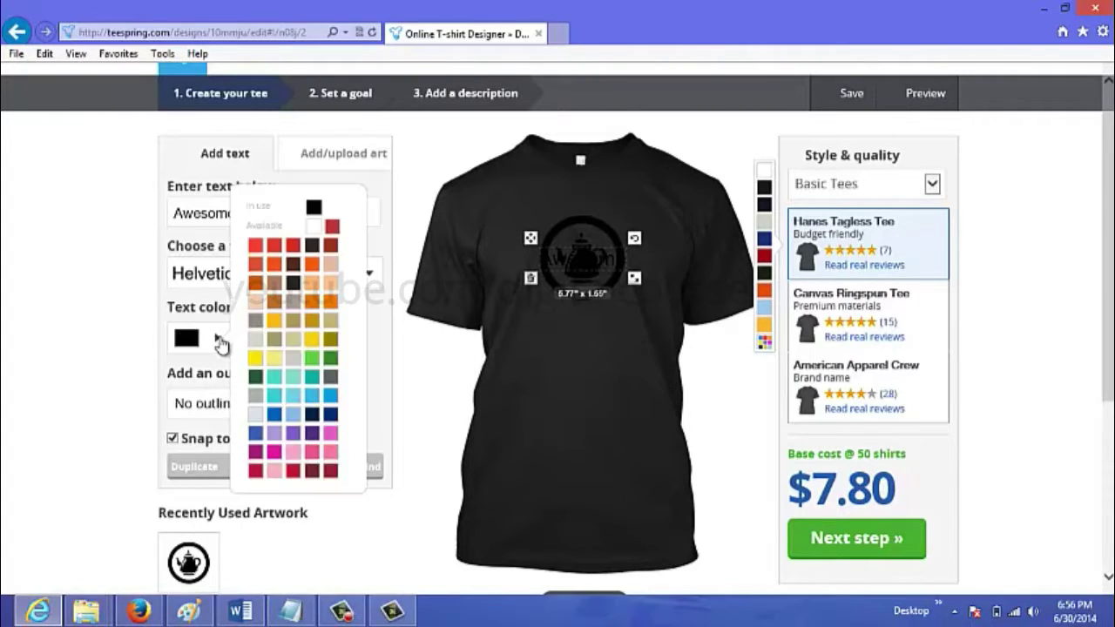
click(313, 228)
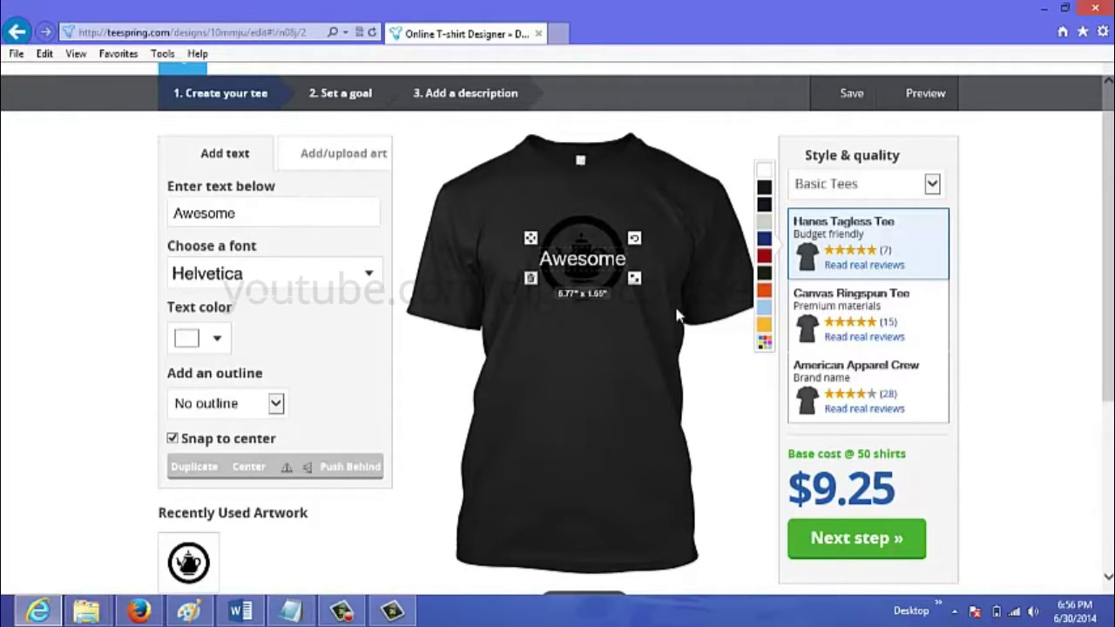
drag(575, 267, 581, 338)
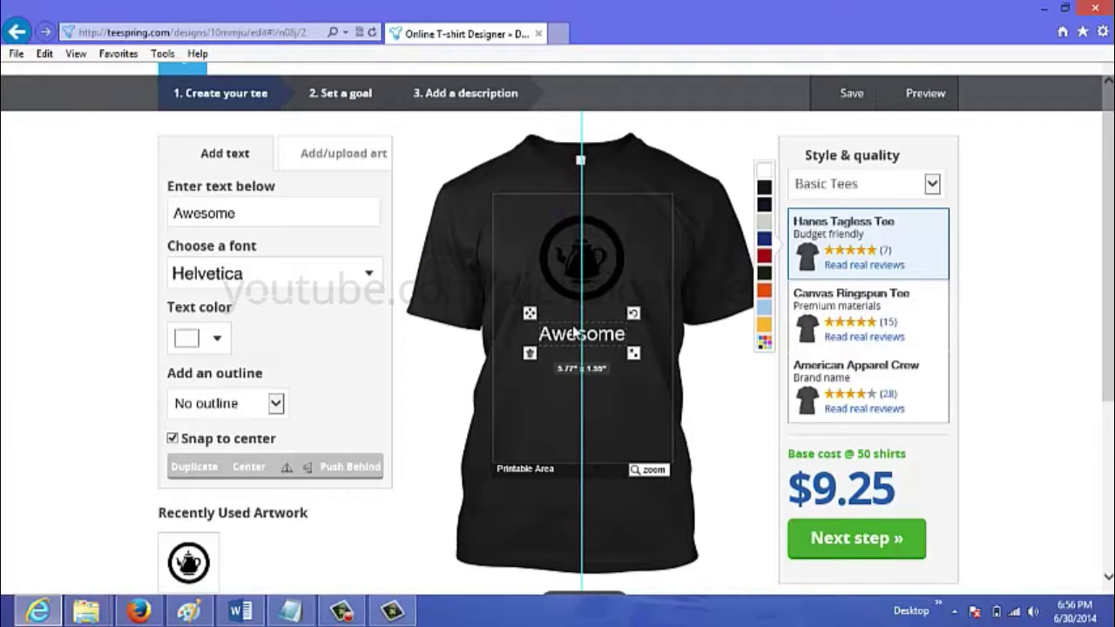
drag(580, 338, 584, 343)
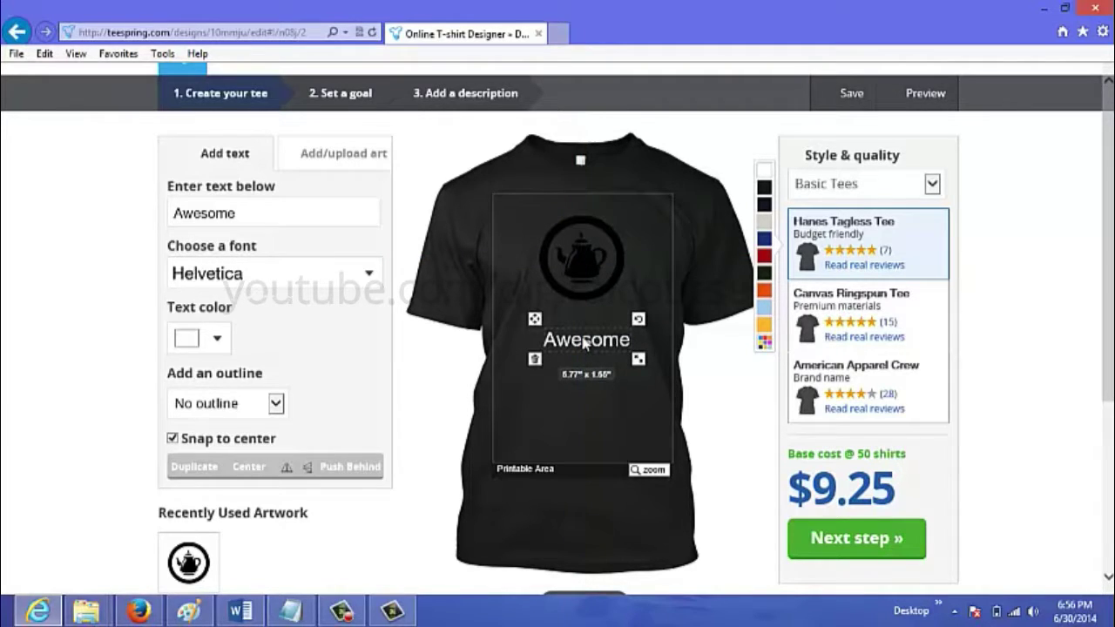
Recolour the teapot logo white to match the text
click(588, 252)
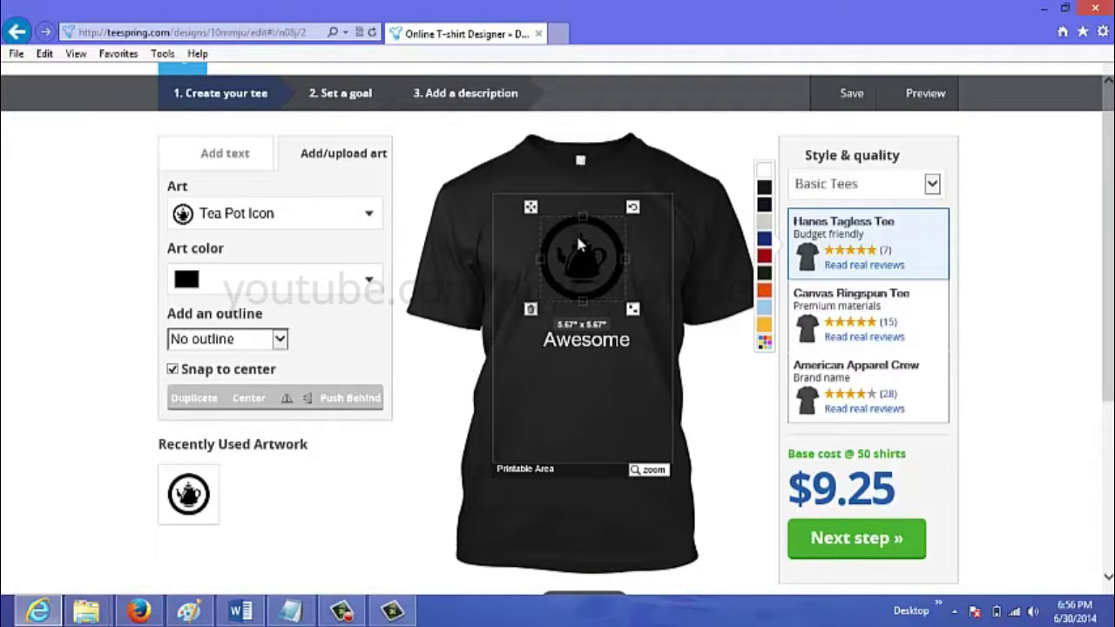
click(370, 286)
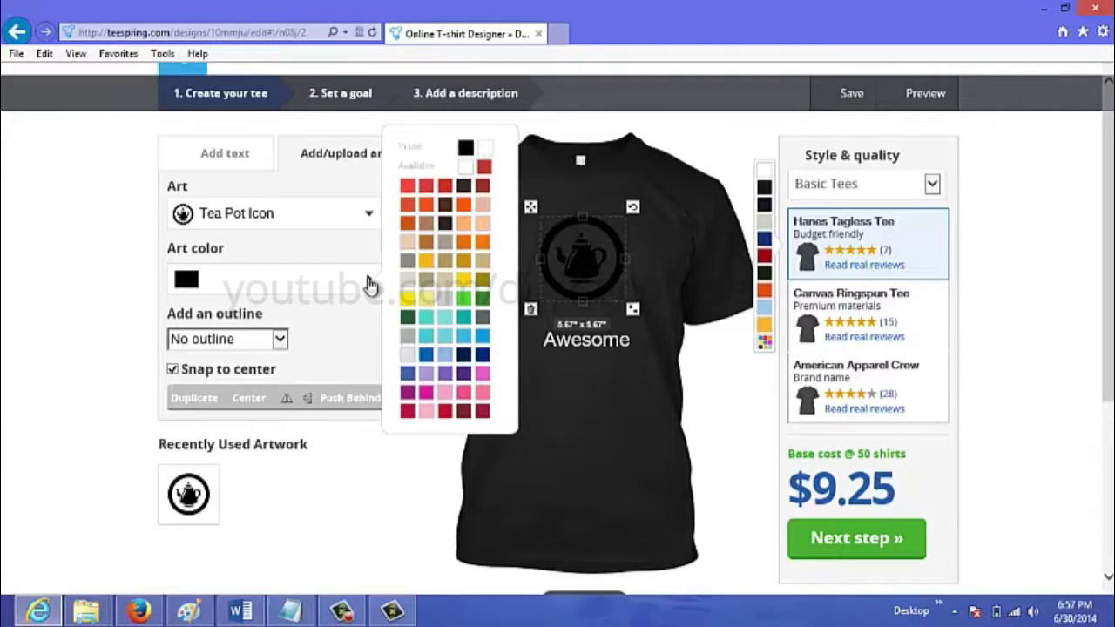
click(466, 167)
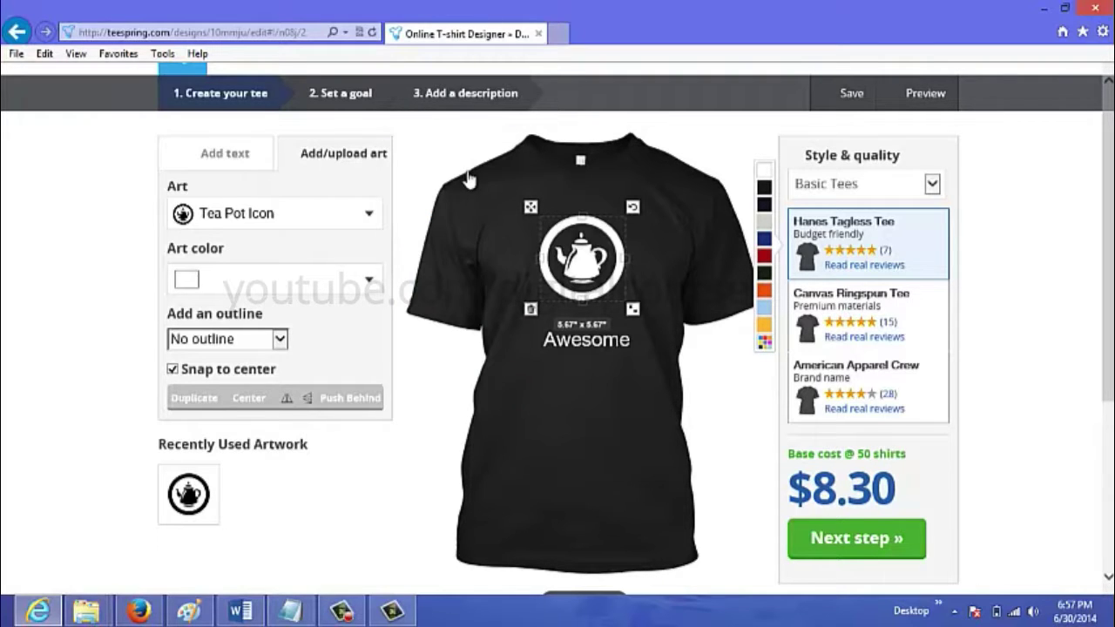
click(233, 155)
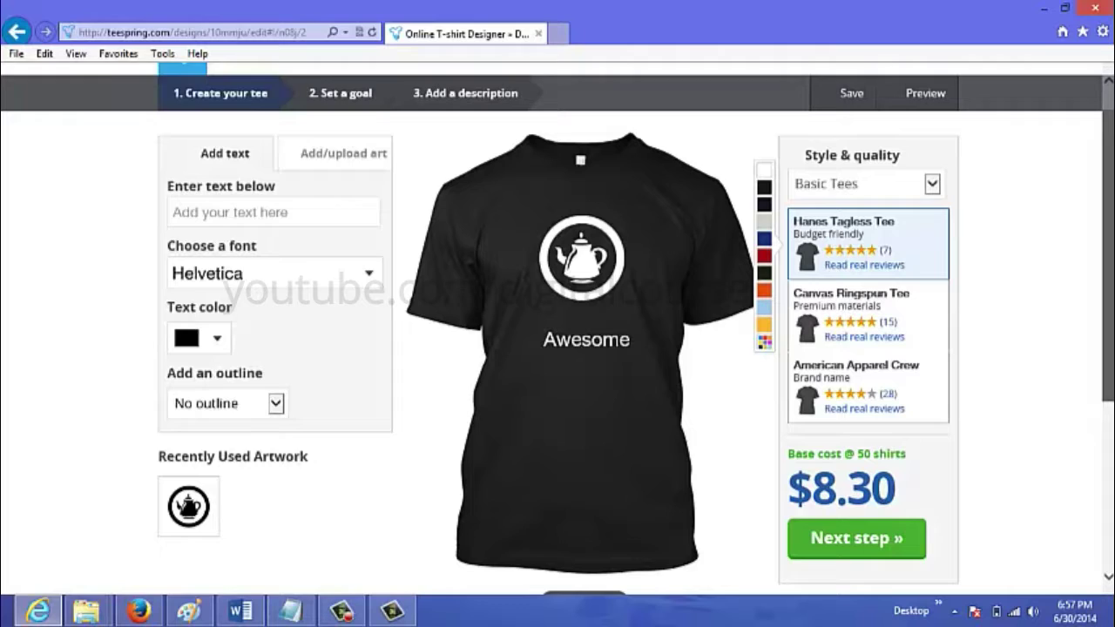
Proceed to the sales goal step, showing a 50-shirt goal at $17
scroll(446, 348, down, 1)
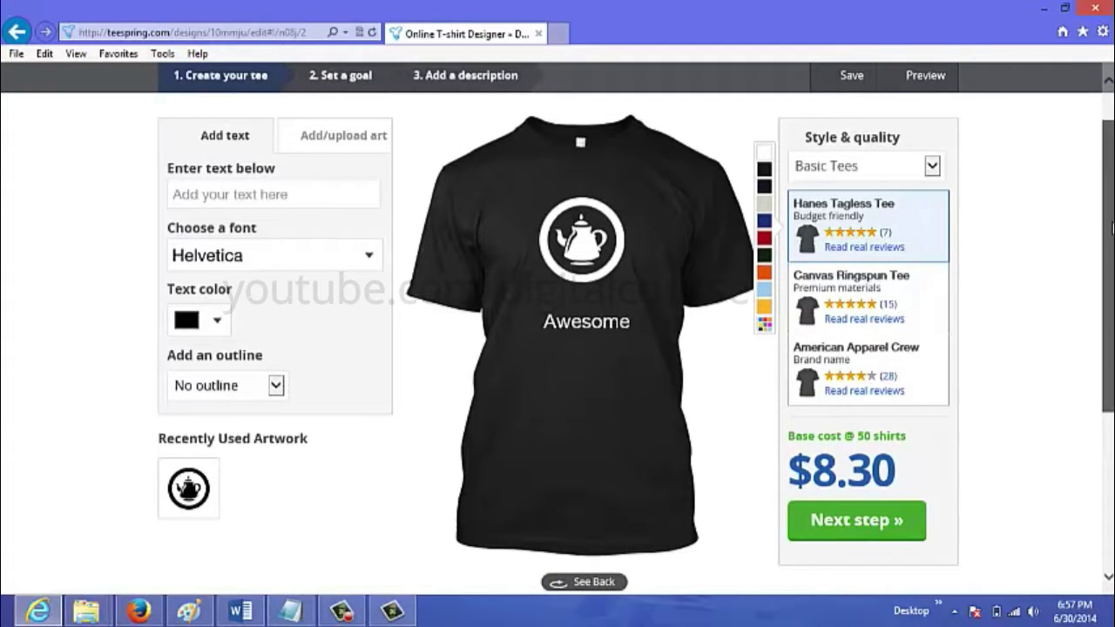
scroll(1111, 230, down, 1)
drag(1111, 230, 1111, 233)
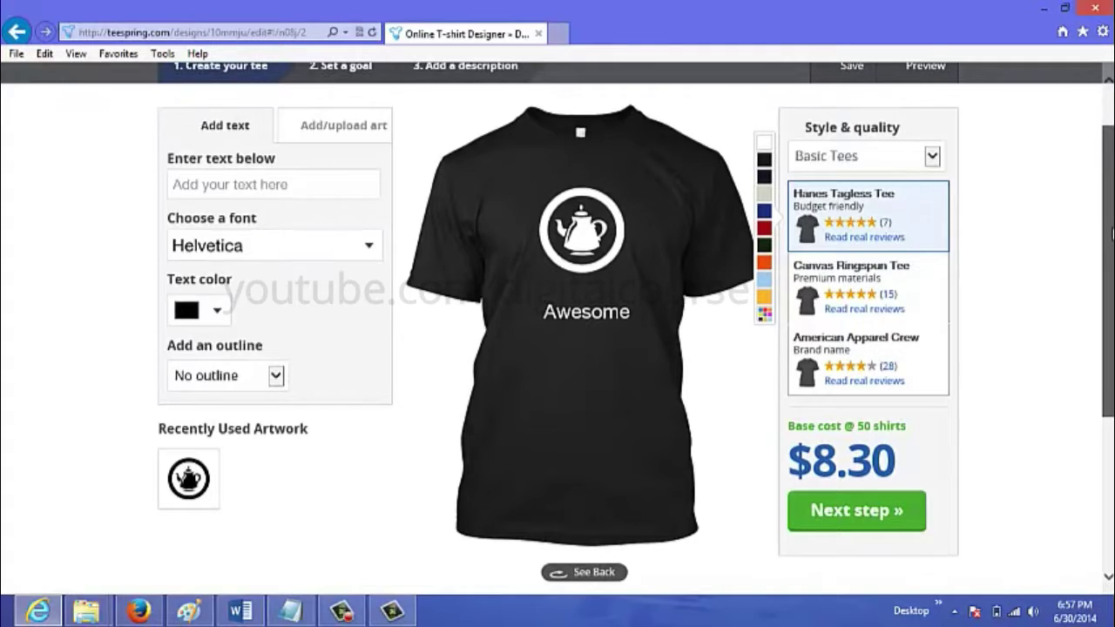
mouse_move(1112, 234)
mouse_down()
mouse_move(1109, 250)
mouse_move(1108, 234)
mouse_up()
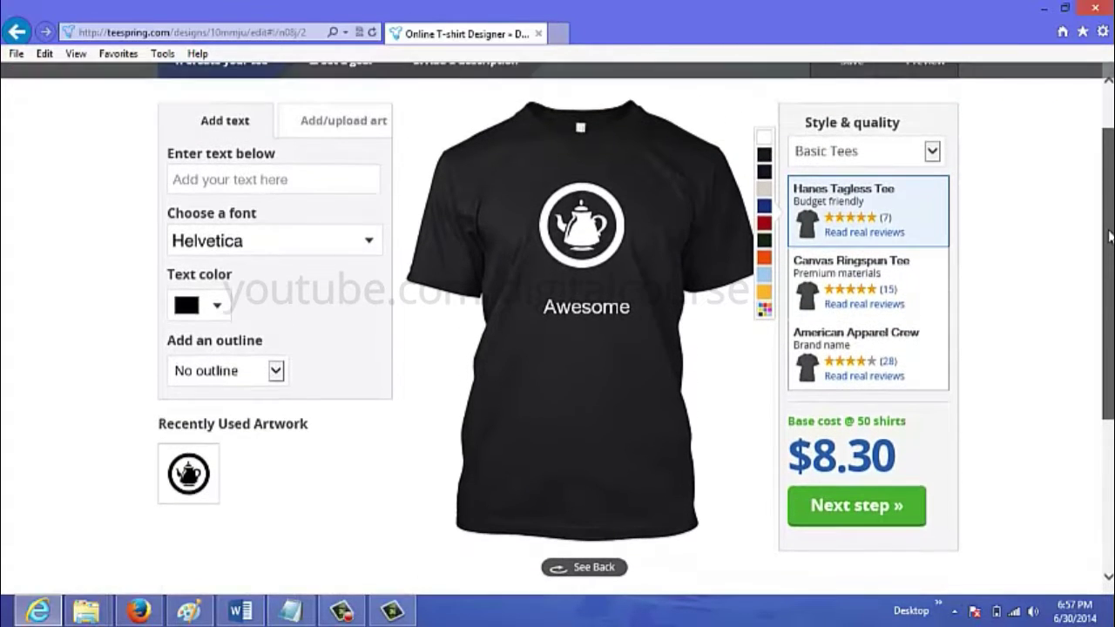
click(830, 507)
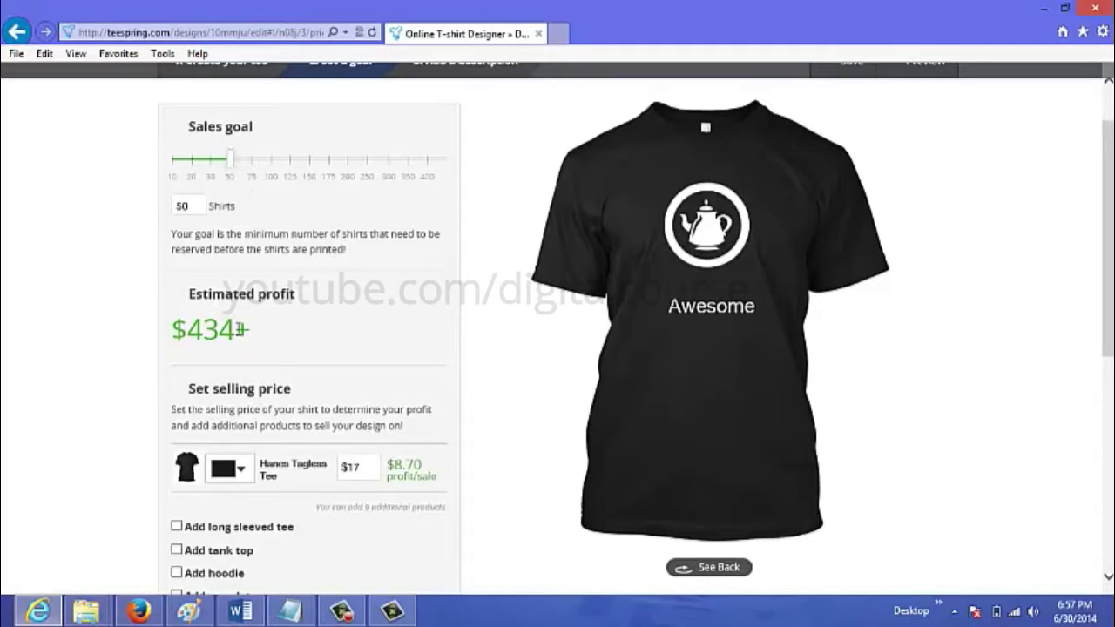
Lower the sales goal slider to 20 shirts, cutting estimated profit to $160+
mouse_move(229, 156)
mouse_move(228, 175)
mouse_down()
mouse_move(174, 175)
mouse_move(190, 175)
mouse_up()
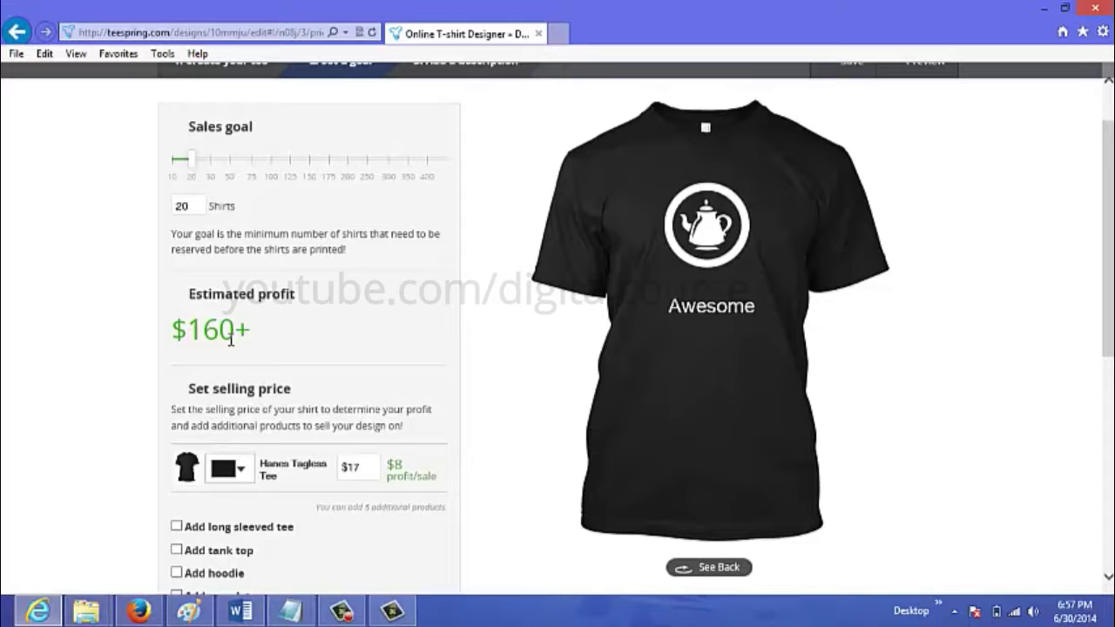
drag(1112, 263, 1111, 360)
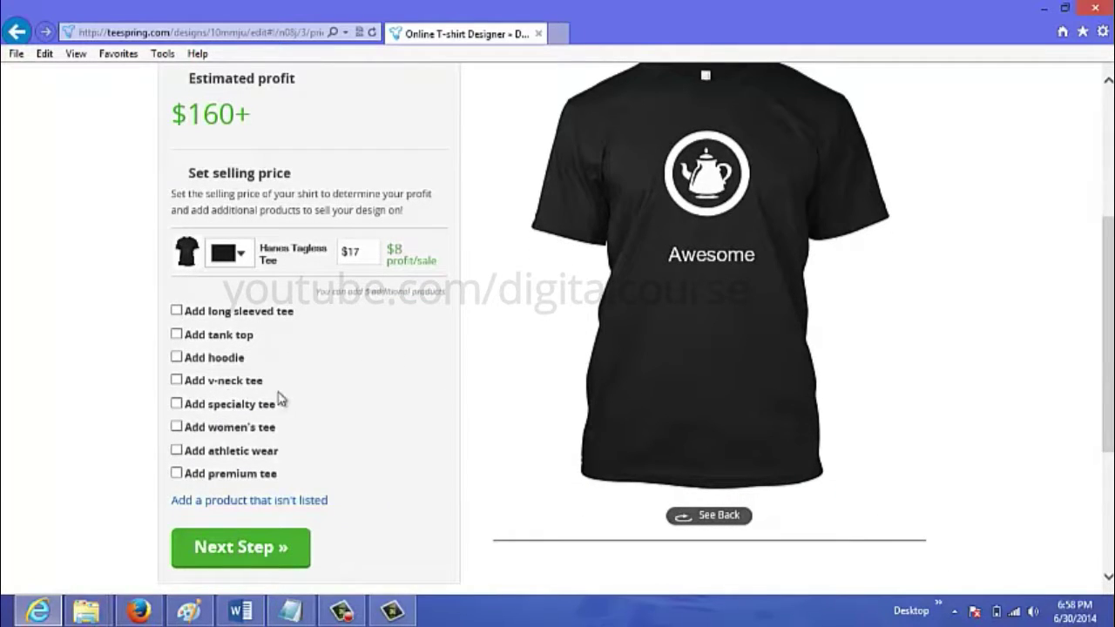
Add the Women's Junior Fit Tee and set both tee prices to $19
click(177, 430)
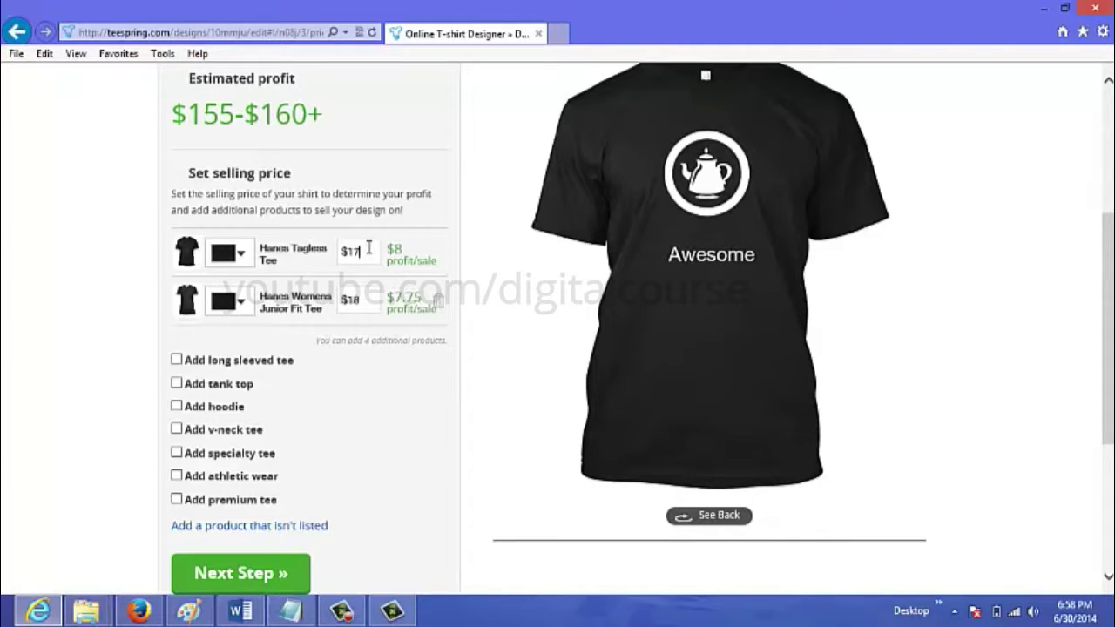
key(BackSpace)
text(9)
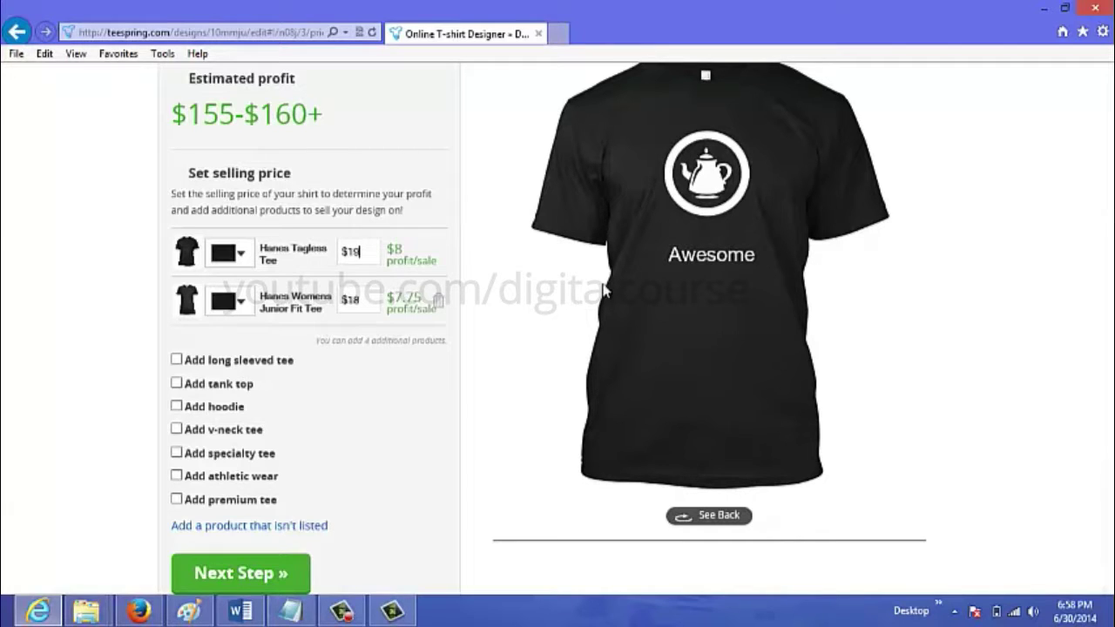
click(366, 302)
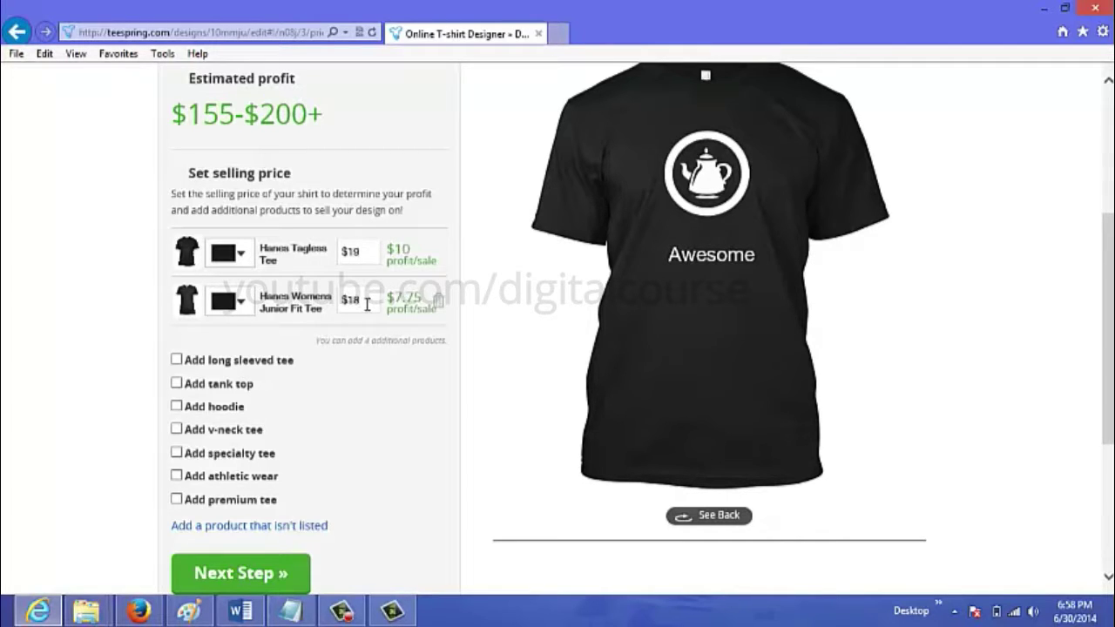
key(BackSpace)
text(9)
drag(1109, 348, 1109, 419)
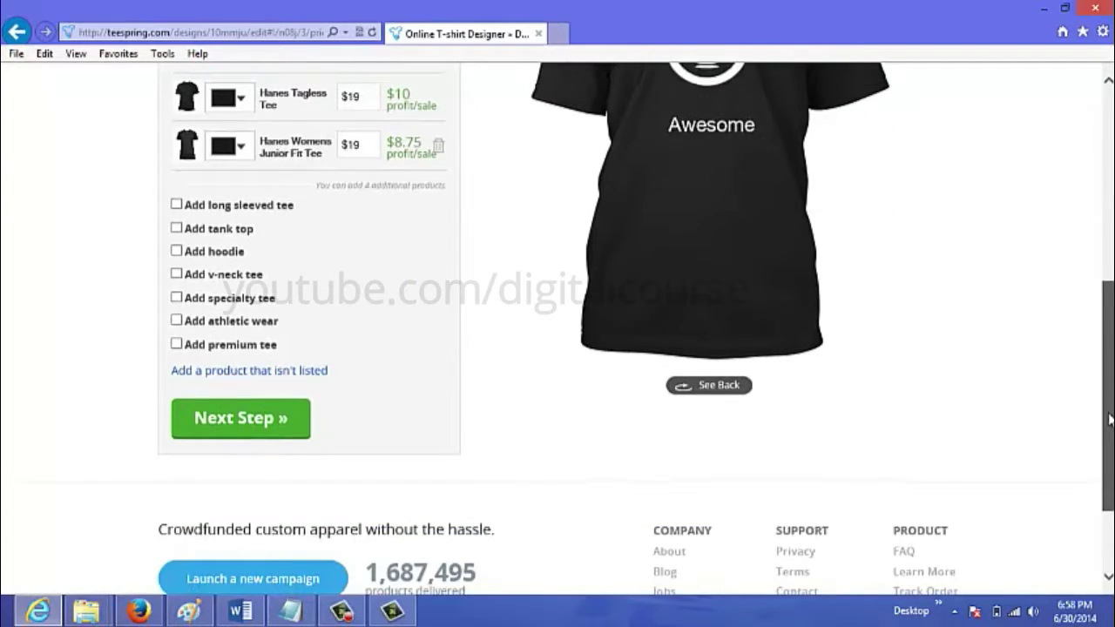
Advance to the description step and click into the empty Campaign title and Description fields
click(213, 426)
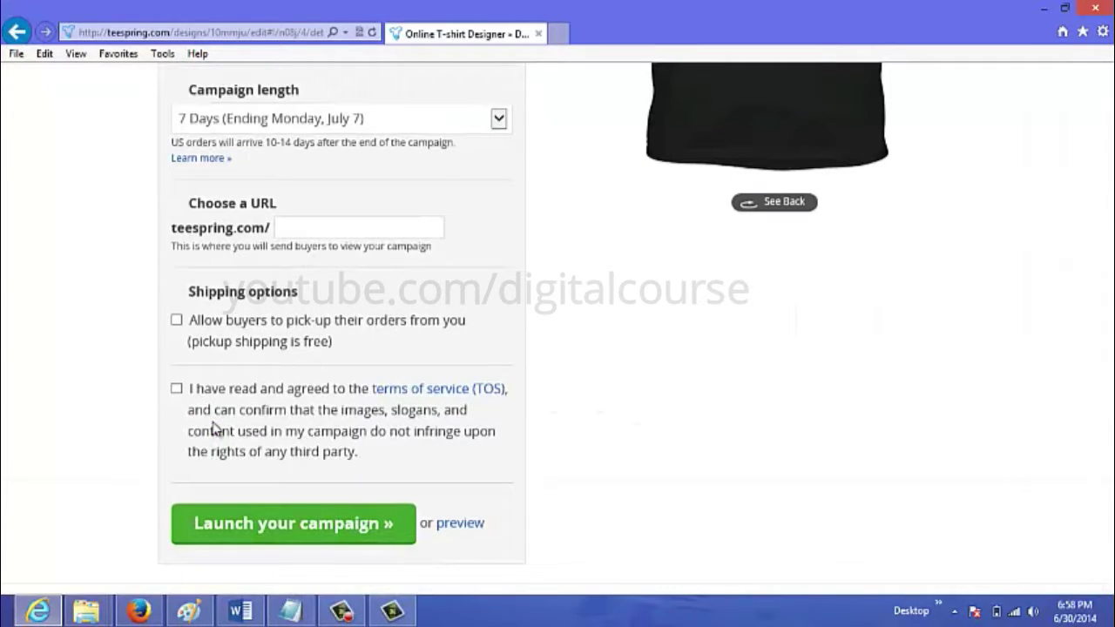
drag(1112, 395, 1112, 347)
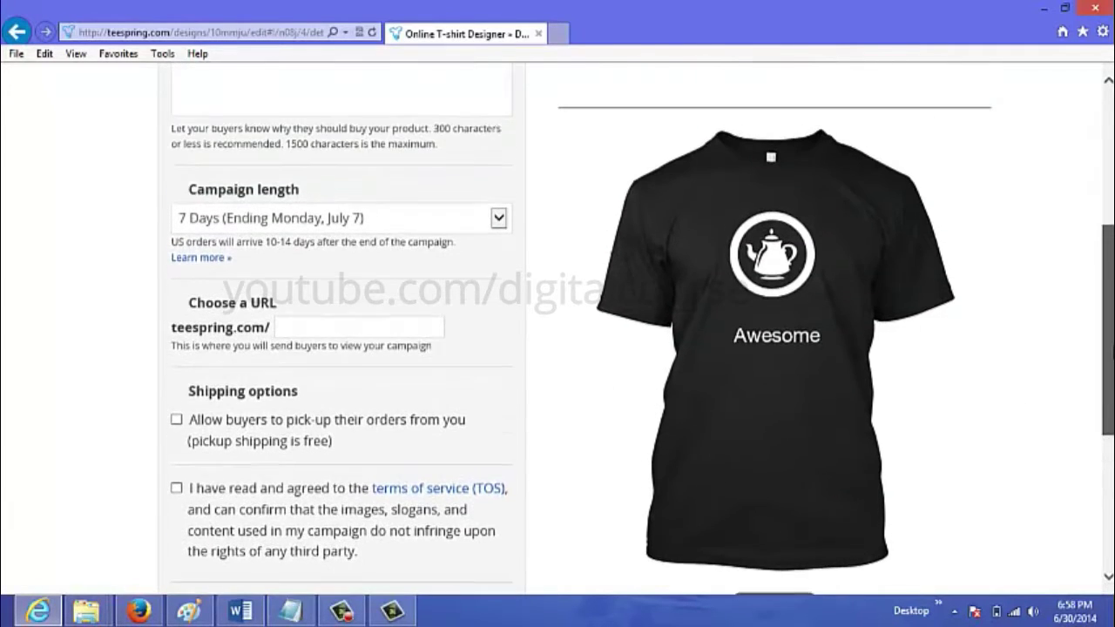
scroll(479, 331, up, 2)
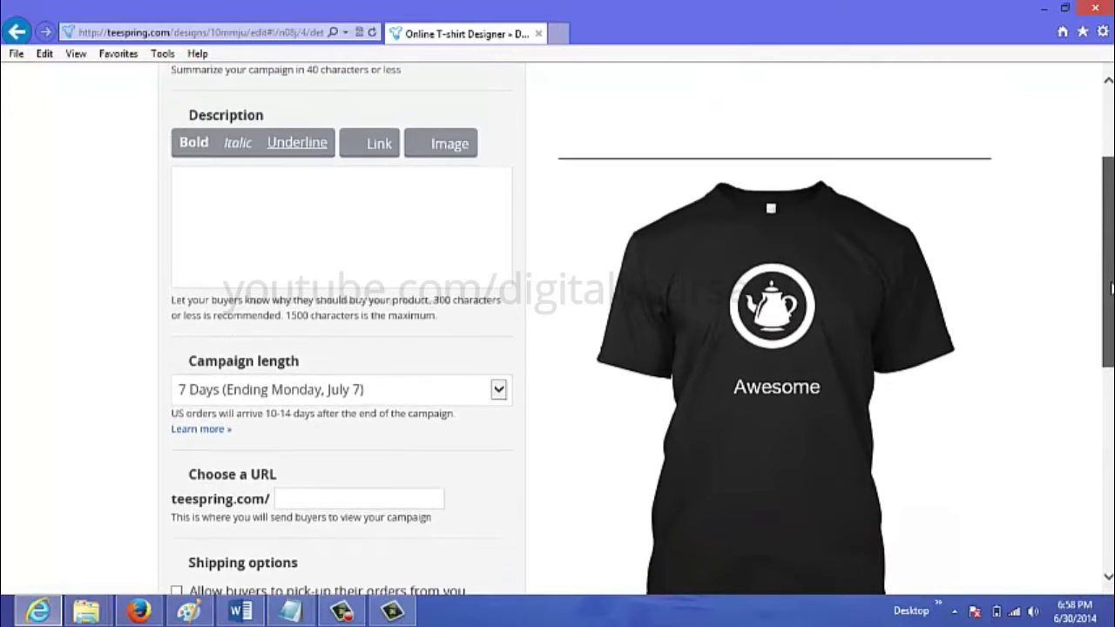
scroll(479, 331, up, 2)
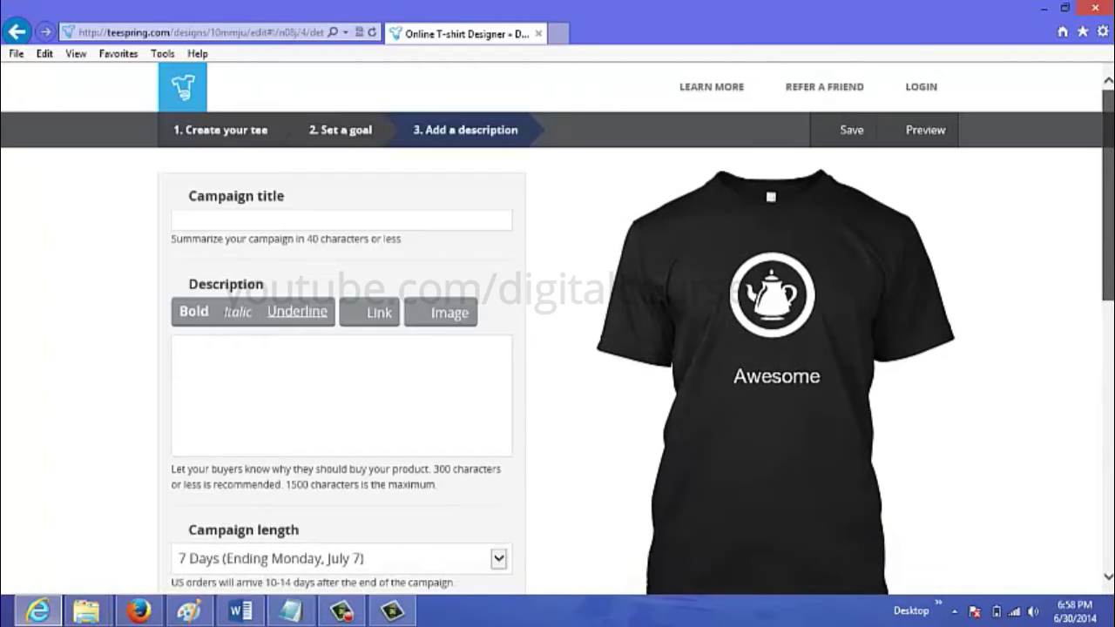
click(197, 223)
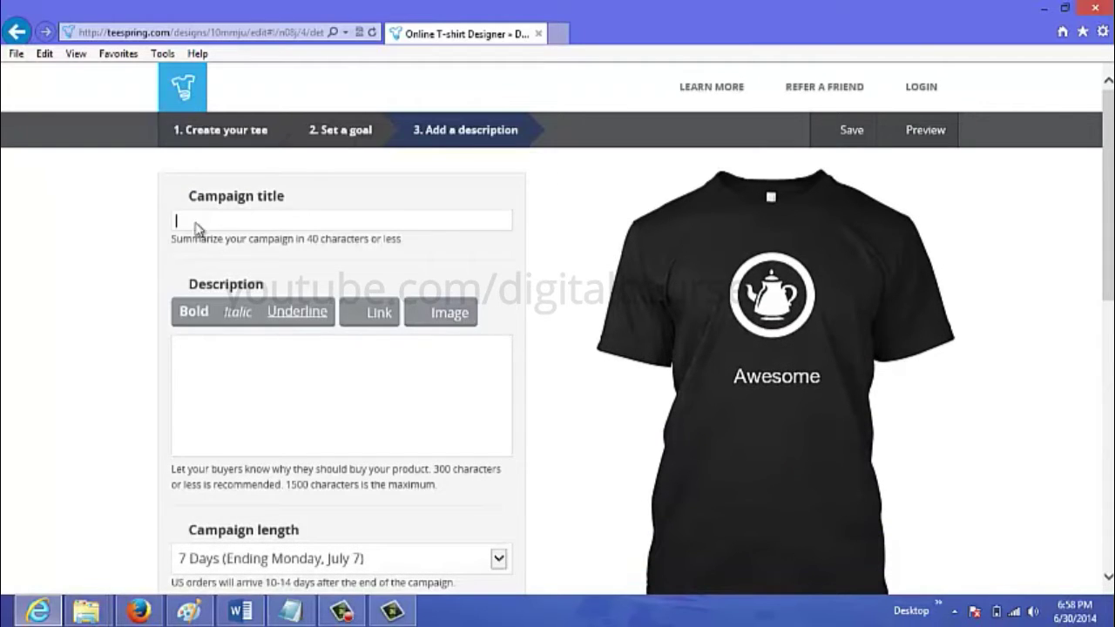
click(235, 371)
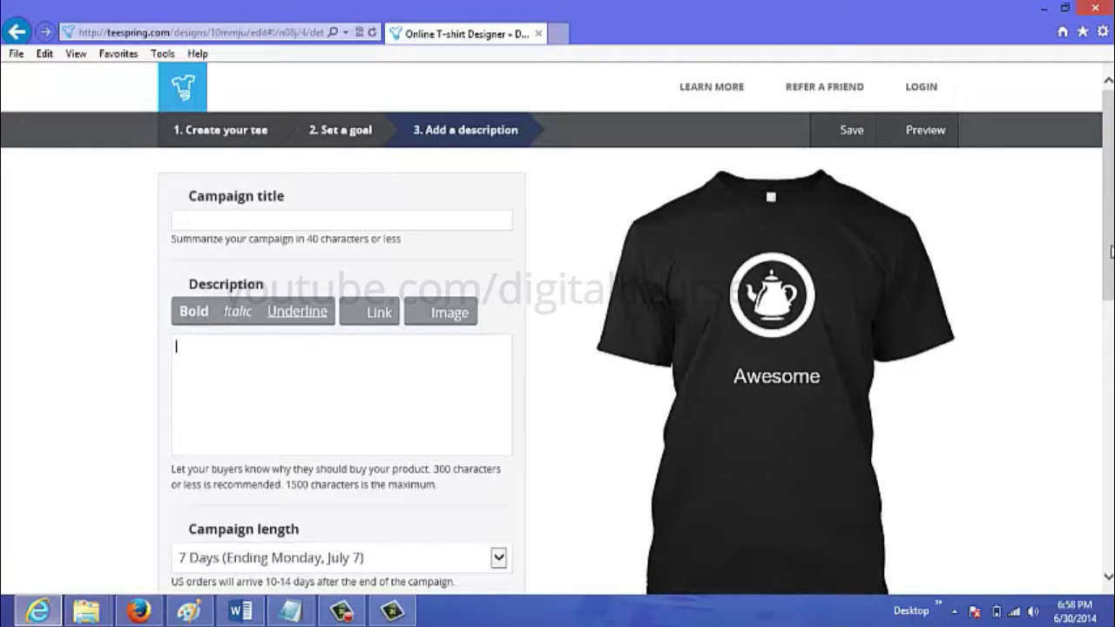
drag(1110, 252, 1109, 339)
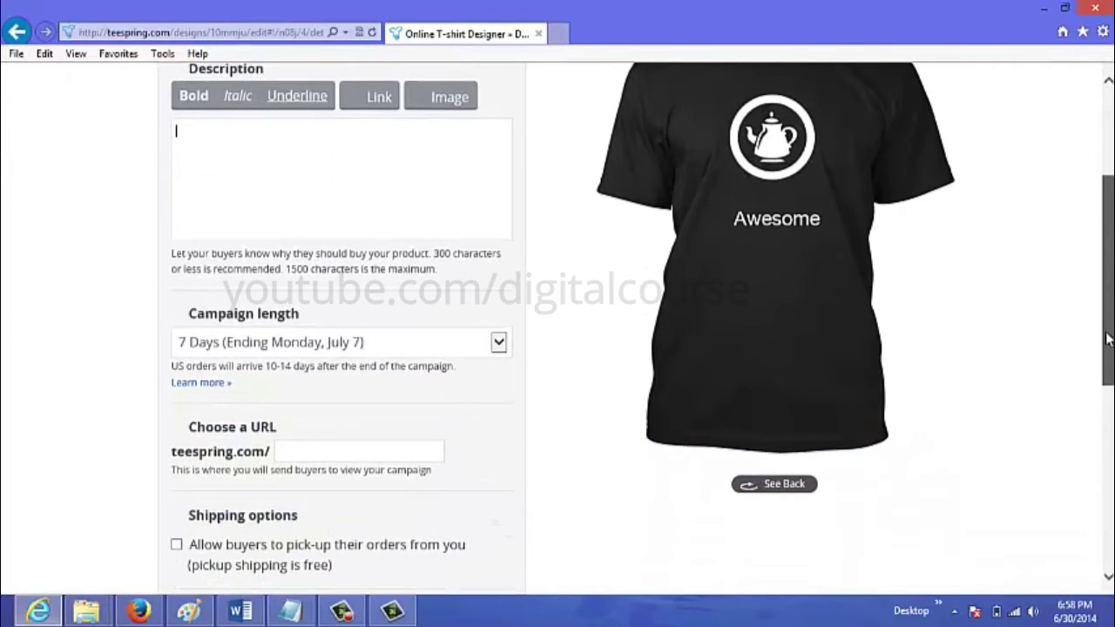
click(499, 341)
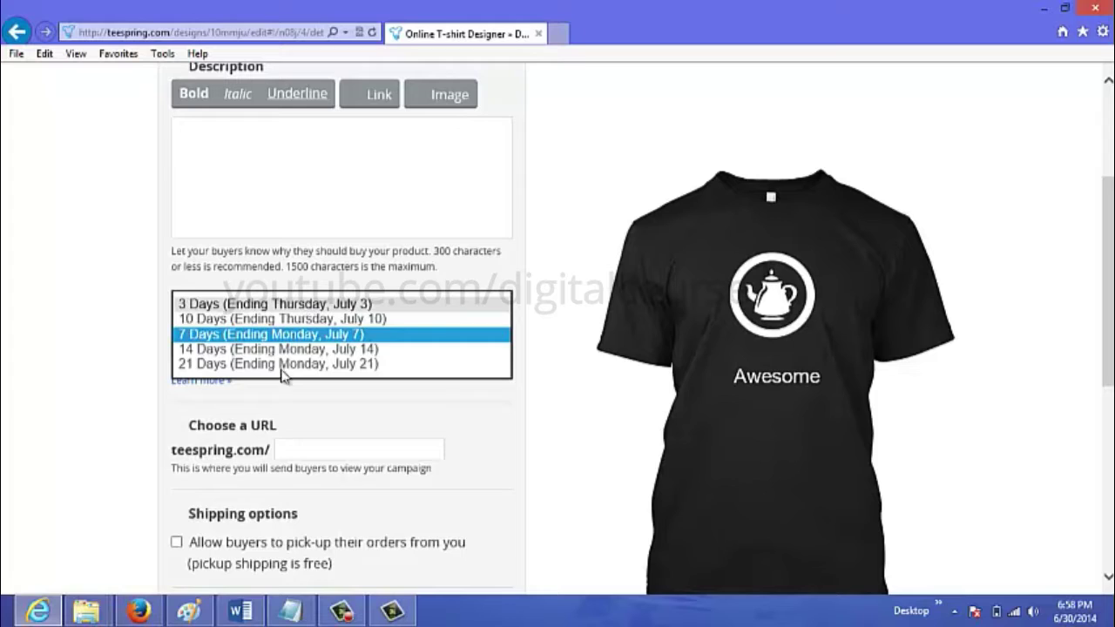
click(259, 342)
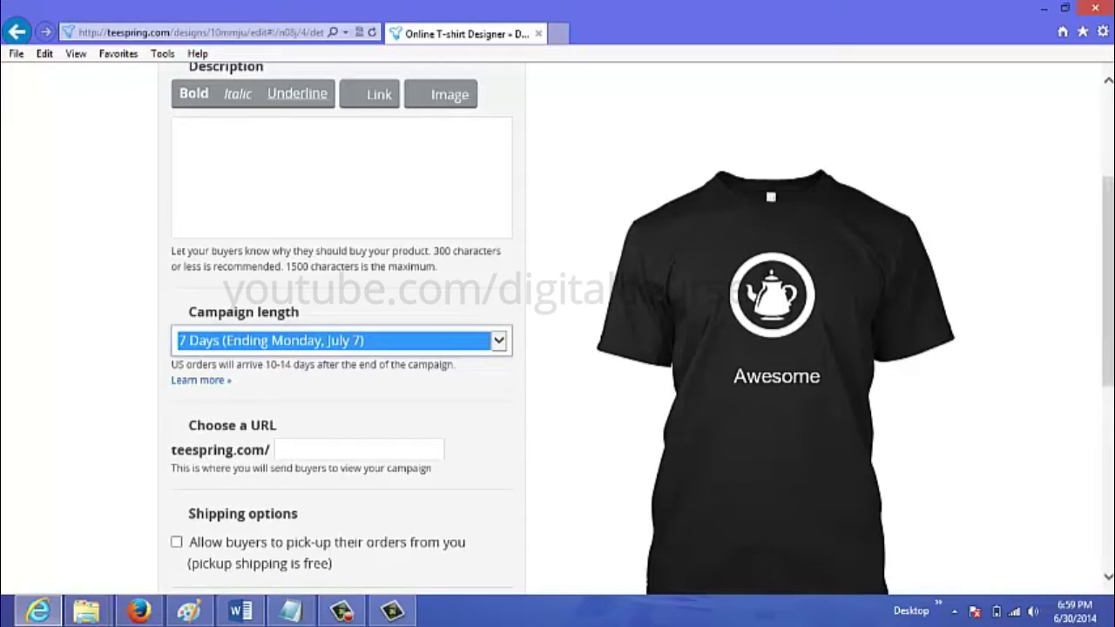
scroll(427, 348, down, 3)
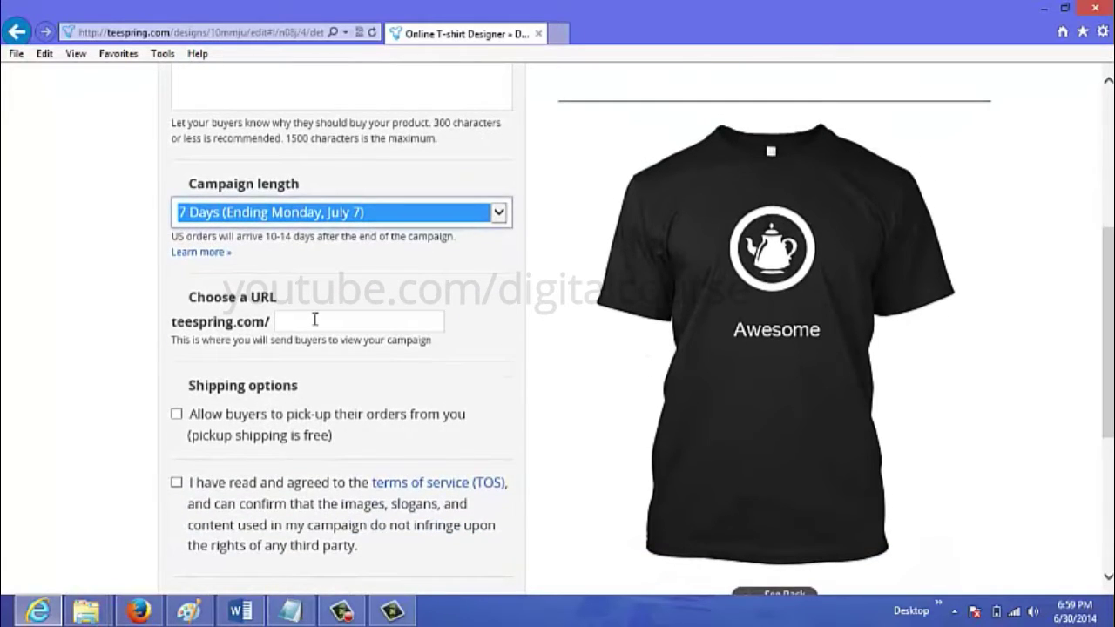
Set the campaign URL to teespring.com/awesometest
click(315, 319)
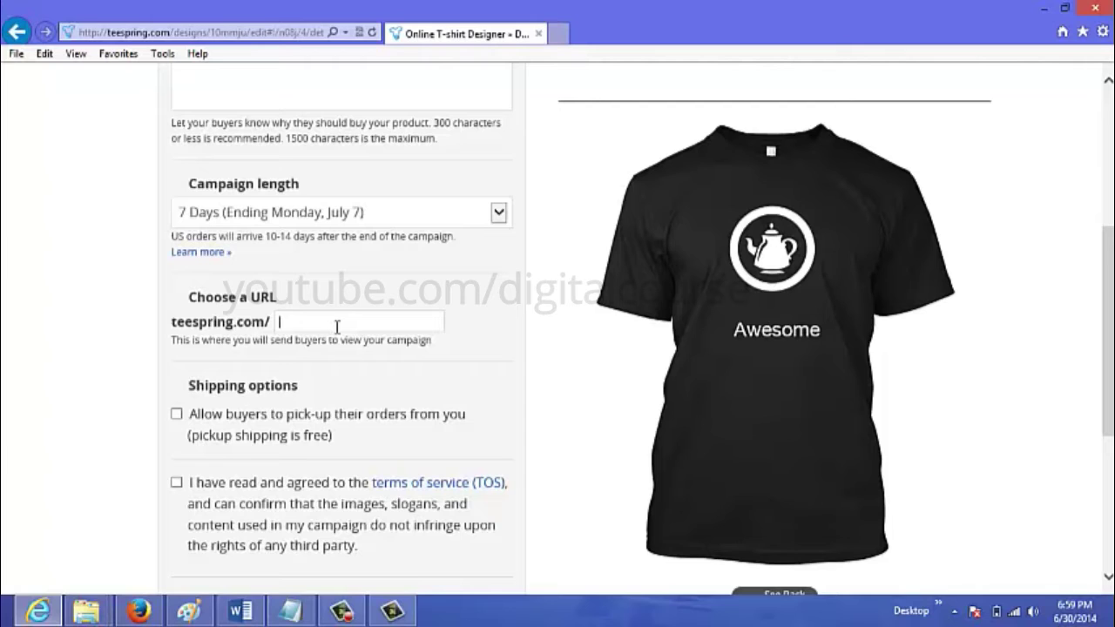
text(awesomet)
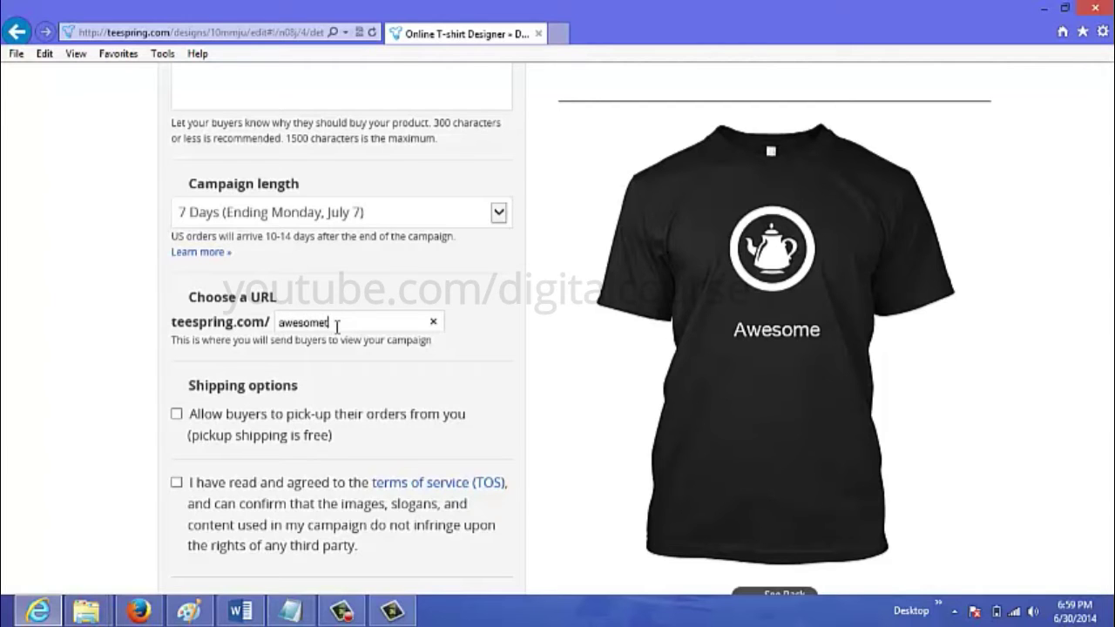
text(est)
key(Return)
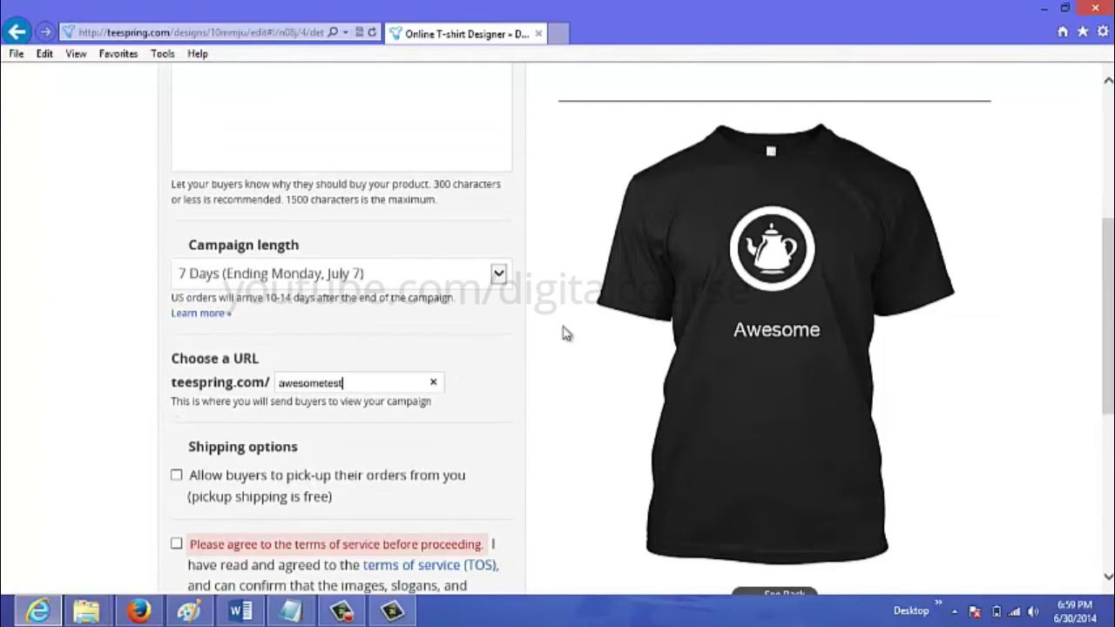
Tick the box agreeing to the terms of service
scroll(358, 406, down, 2)
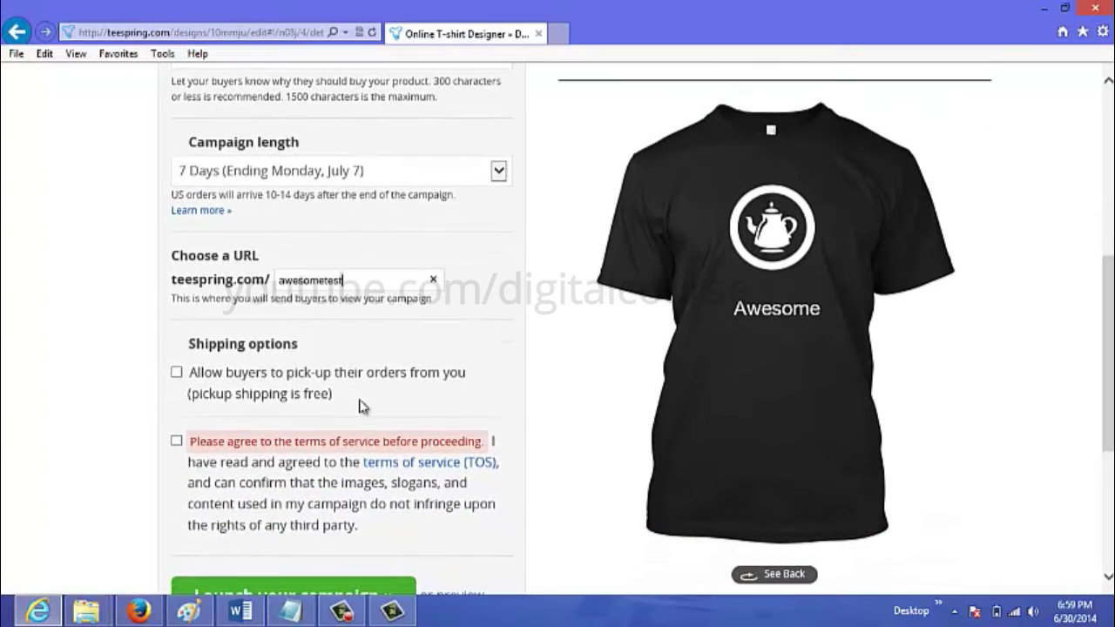
click(176, 441)
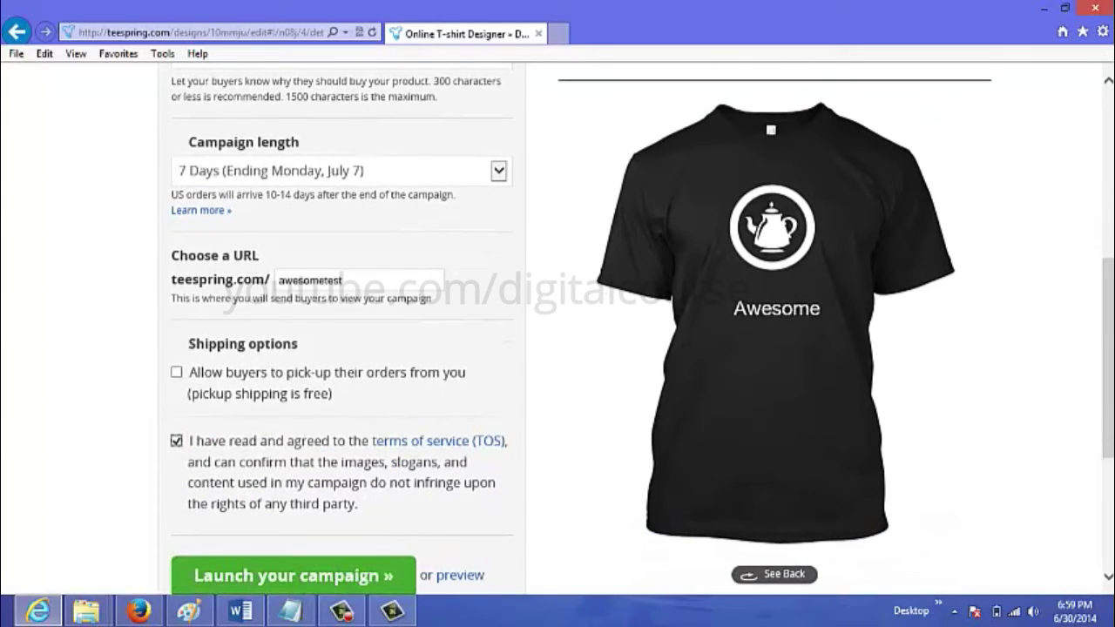
scroll(514, 374, down, 2)
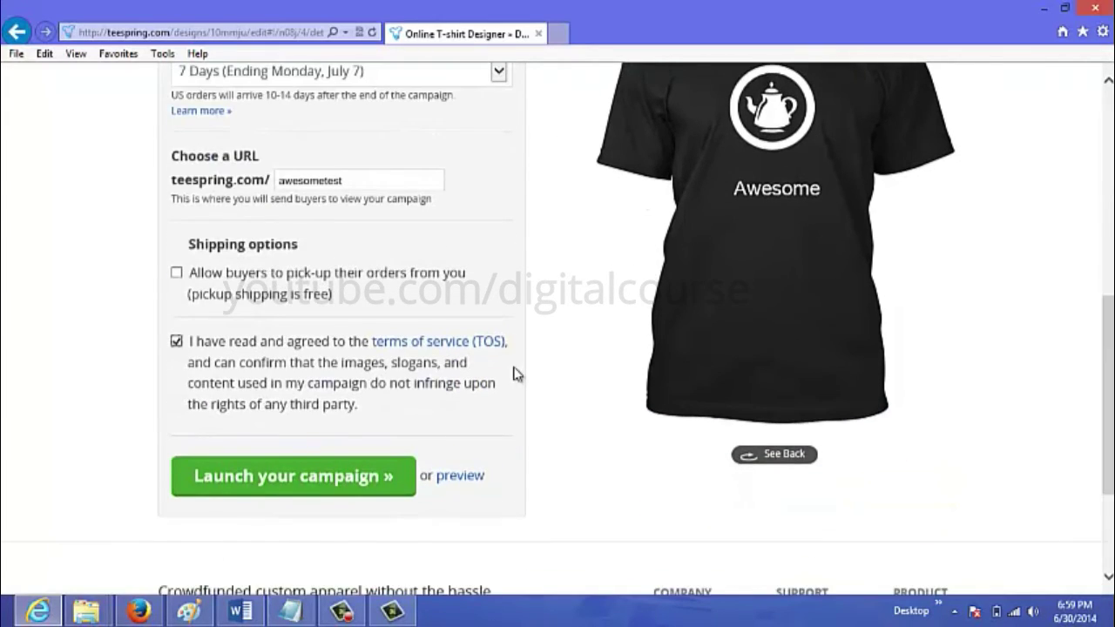